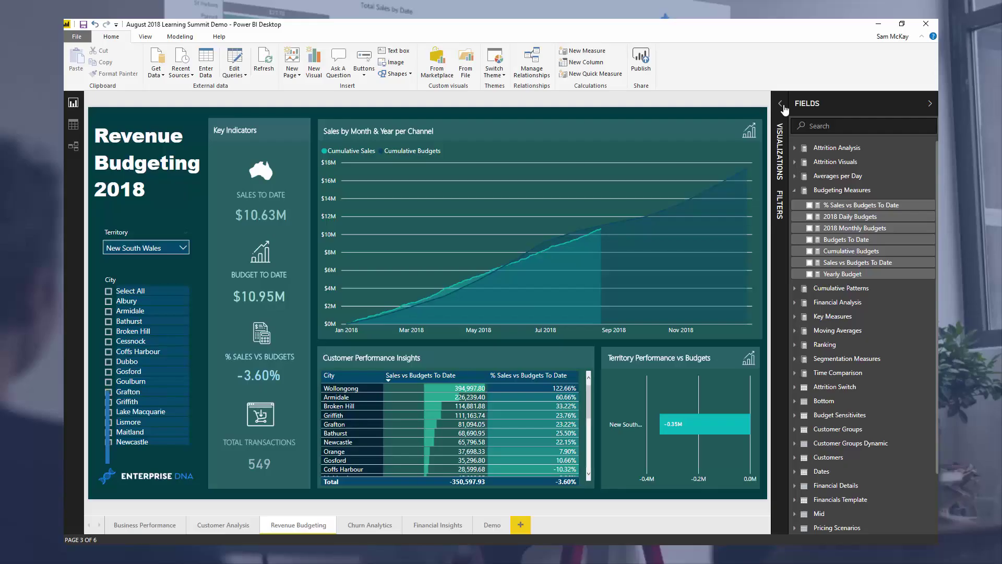
Collapse the Fields pane and set the Territory slicer to Queensland, passing through Northern Territory.
click(930, 103)
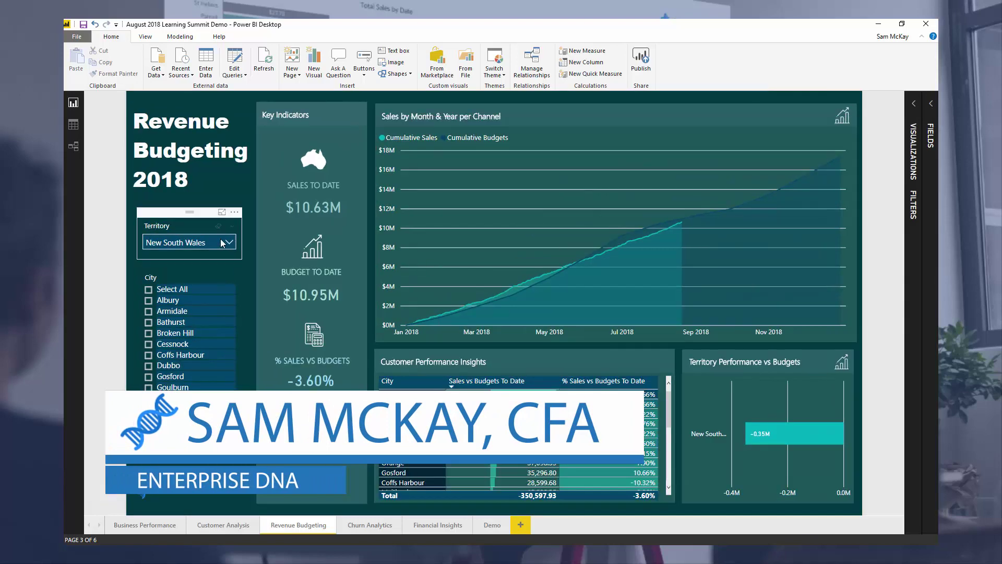
click(223, 243)
click(175, 270)
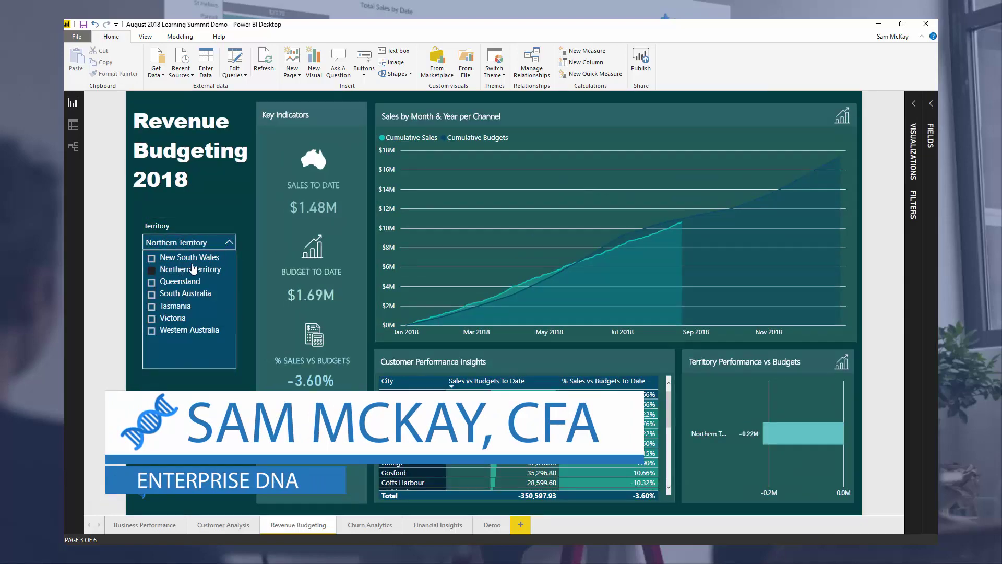
click(228, 249)
click(229, 245)
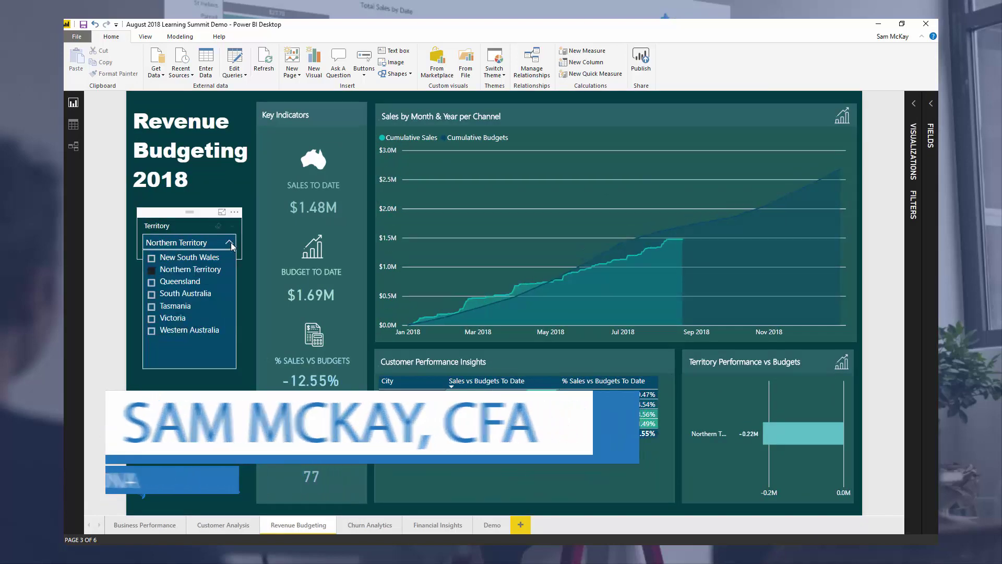
click(202, 284)
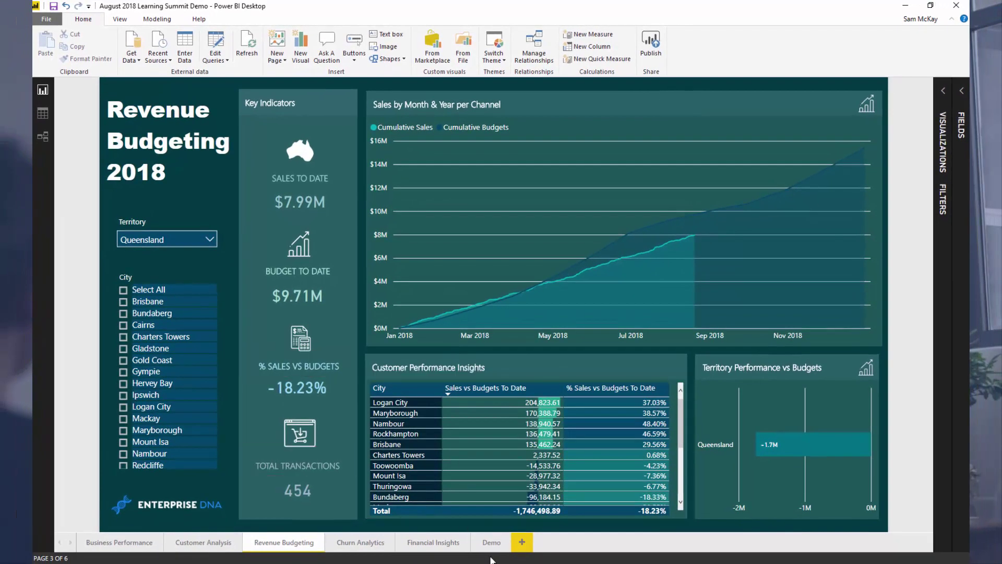
Go to the Demo page, expand the Visualizations and Fields panes, then open Model view.
click(490, 543)
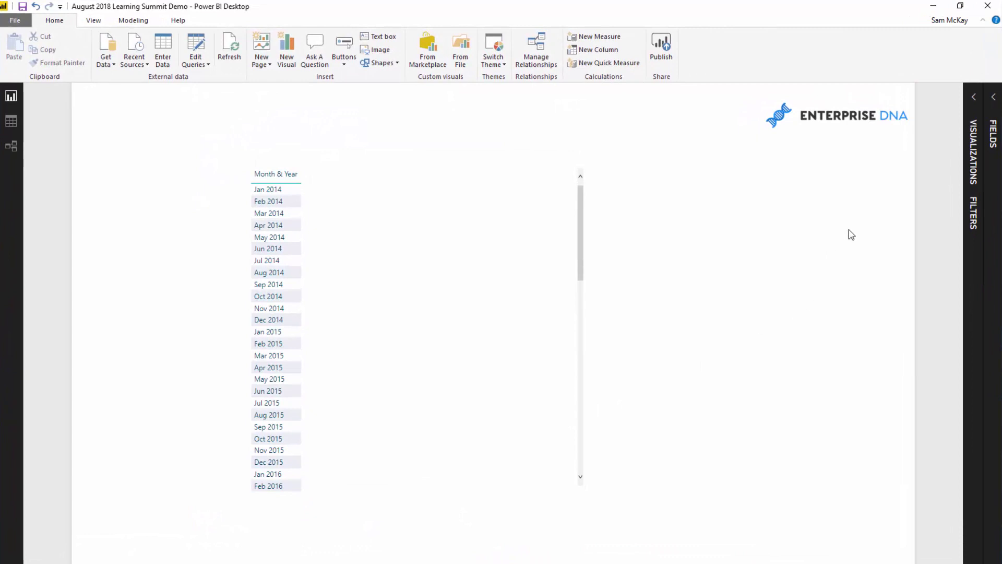
click(973, 97)
click(994, 98)
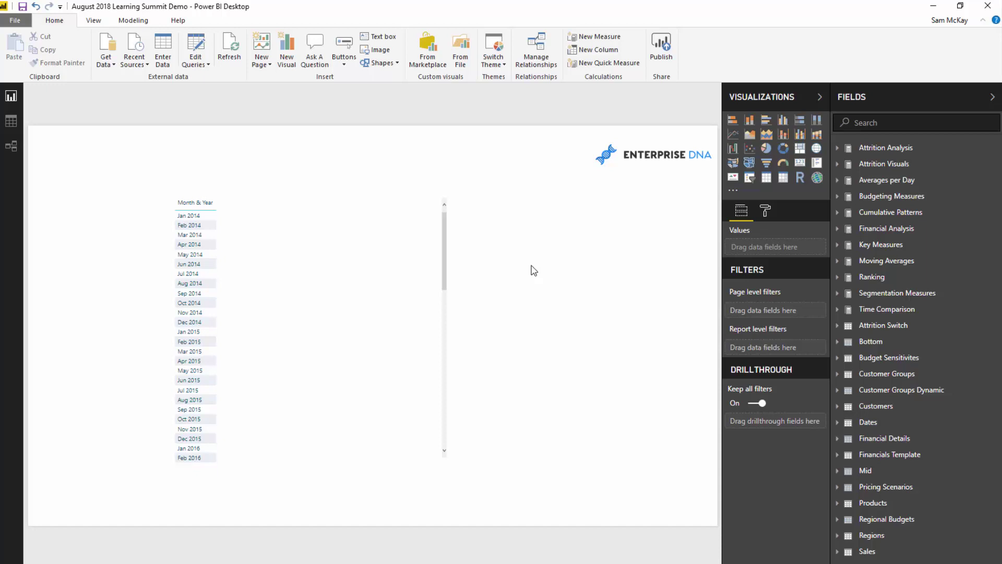
click(11, 148)
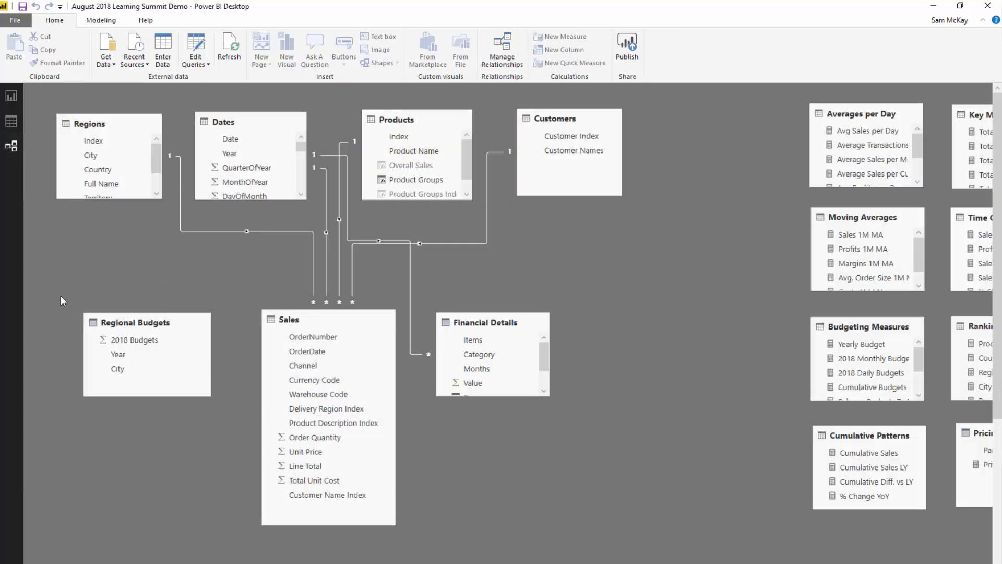
Show the Customer Groups table in Data view with its Top, Mid and Bottom bands.
click(11, 121)
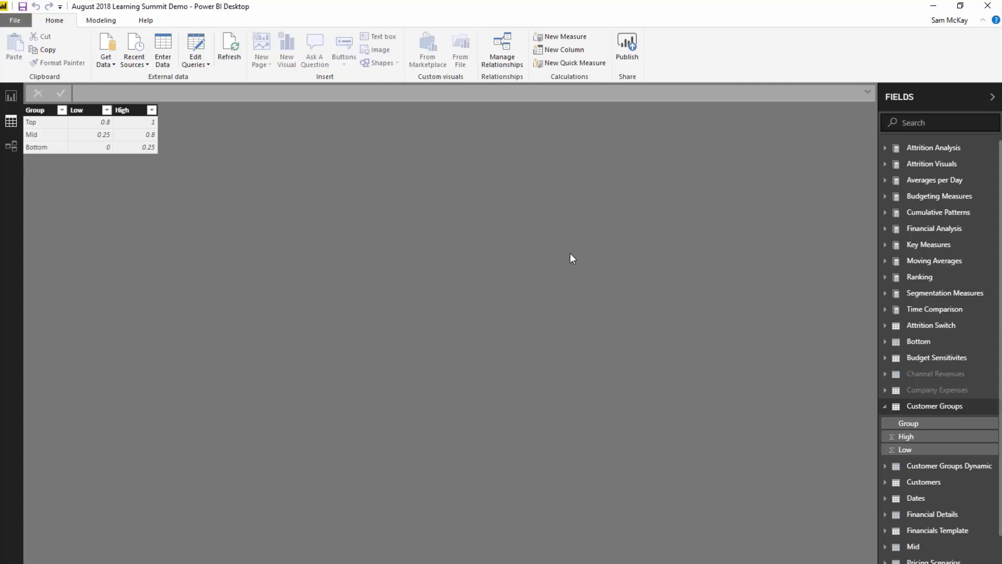
click(886, 408)
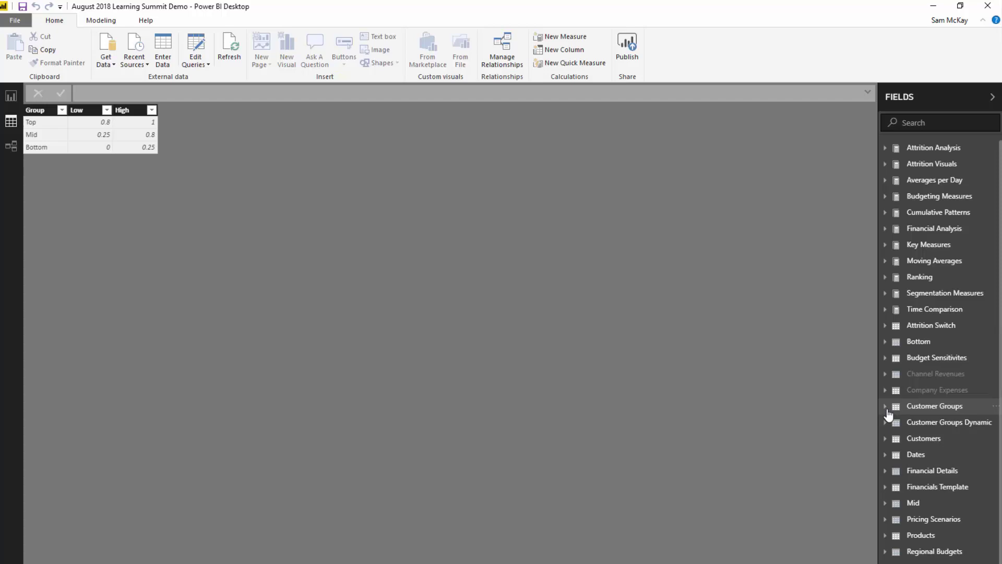
scroll(893, 413, down, 1)
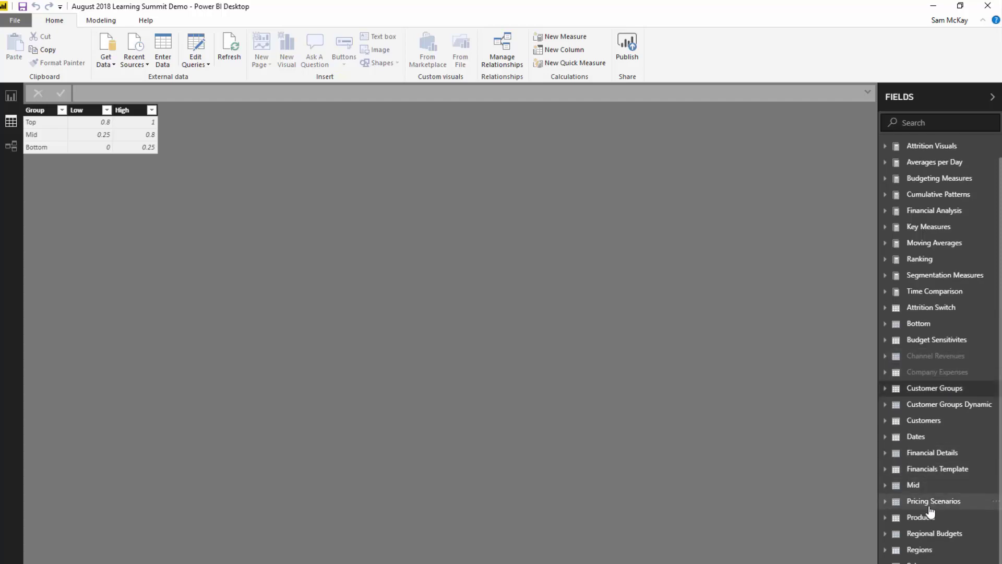
Display the Regional Budgets table and inspect its City, Year and 2018 Budgets columns.
click(931, 536)
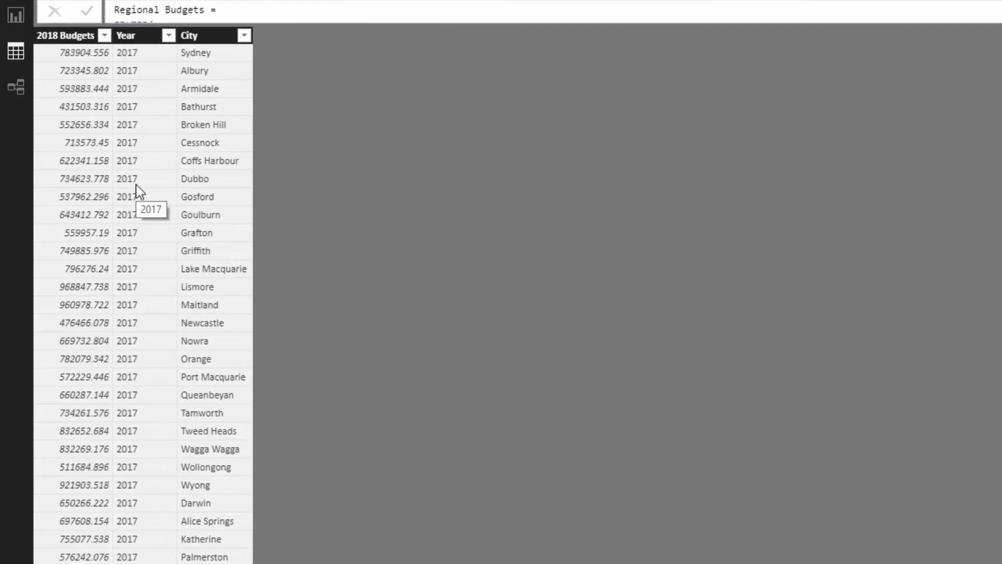
scroll(139, 192, down, 15)
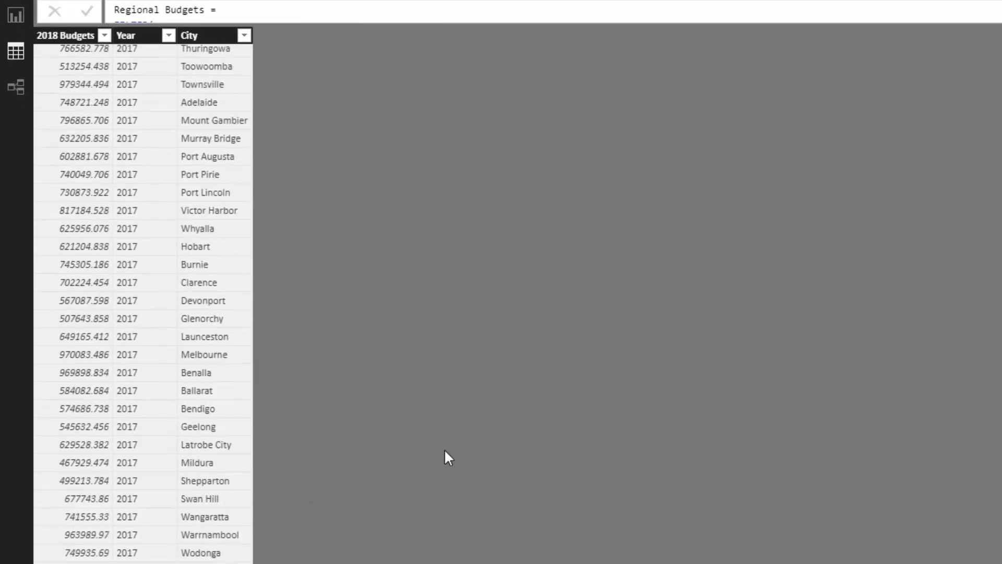
scroll(444, 450, up, 15)
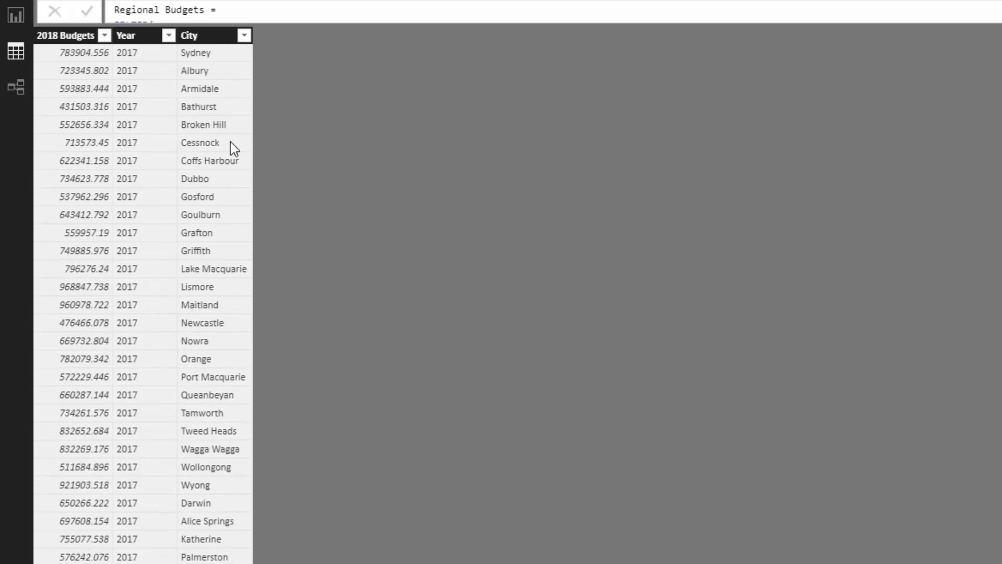
click(210, 37)
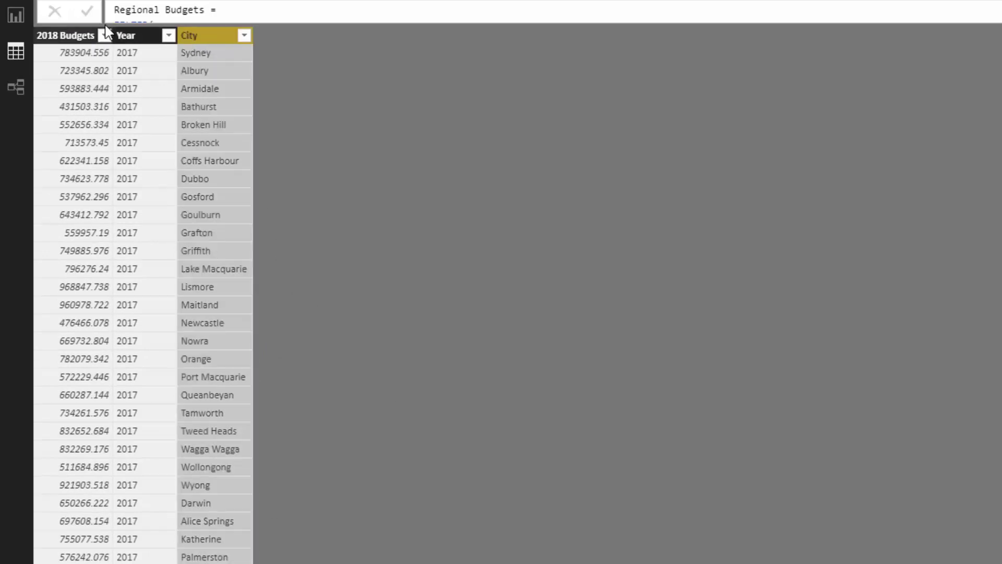
click(57, 35)
click(136, 35)
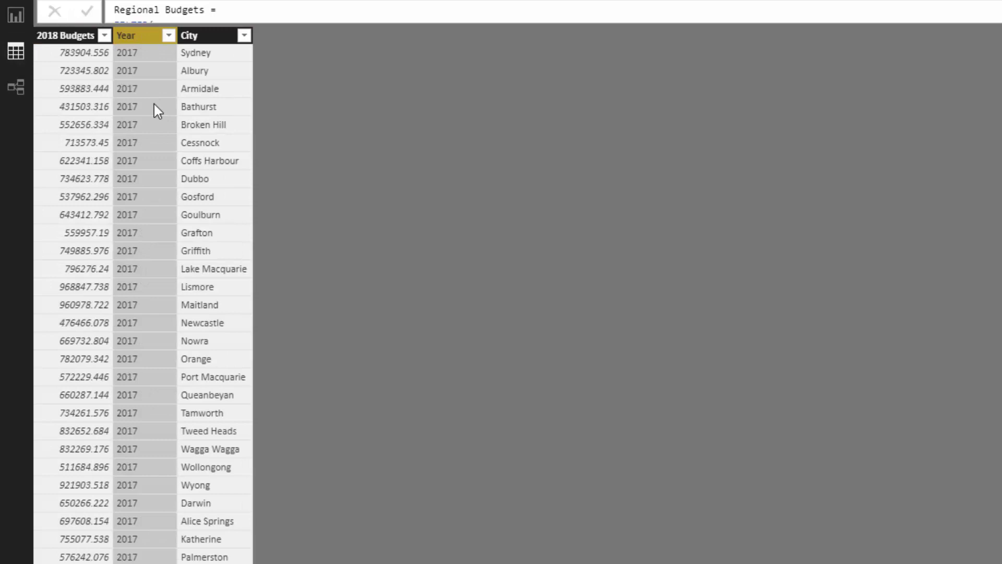
click(51, 38)
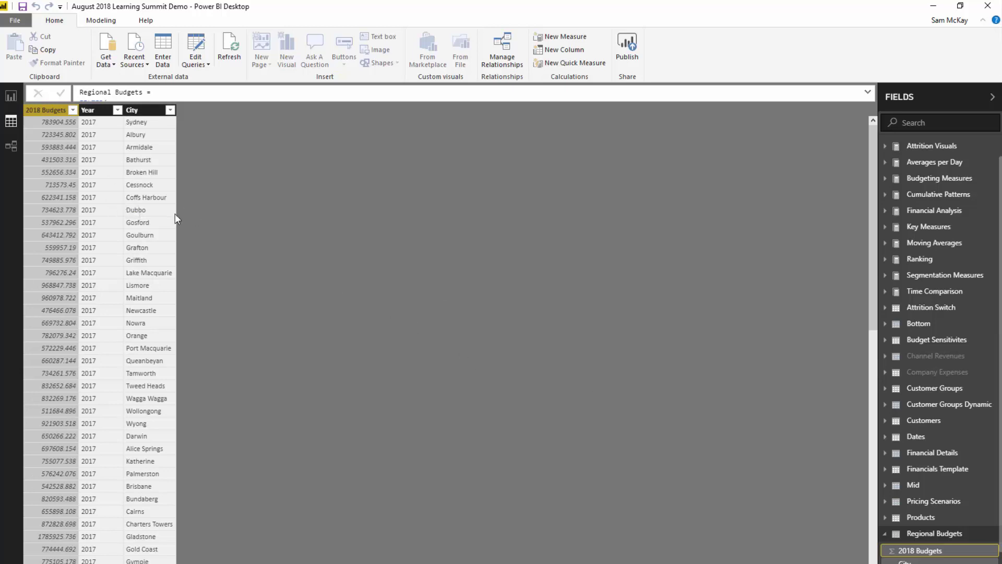
Collapse Regional Budgets and view the Budget Sensitivites table's Month Name and Budget Sensitivity columns.
click(885, 534)
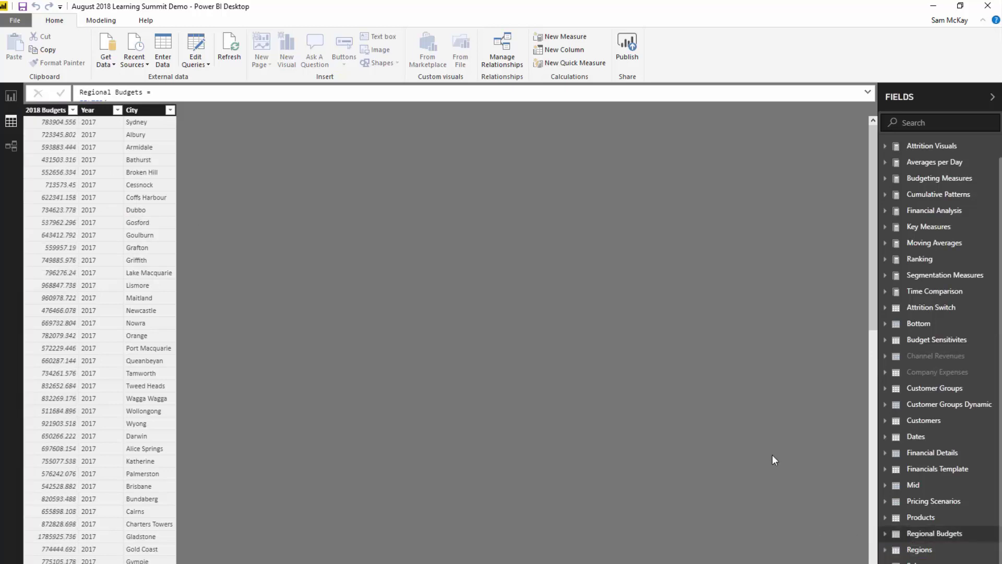
click(932, 341)
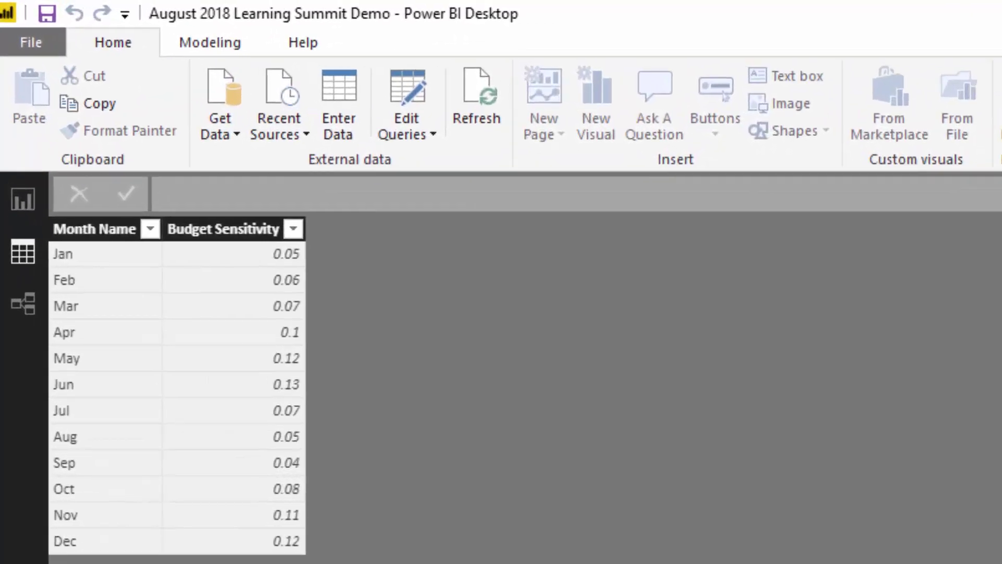
click(219, 235)
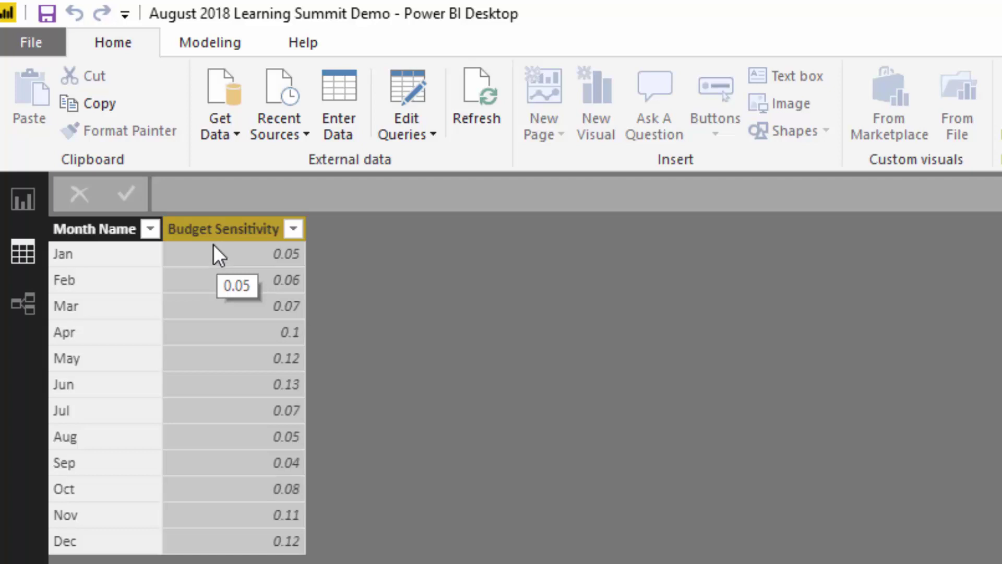
click(109, 231)
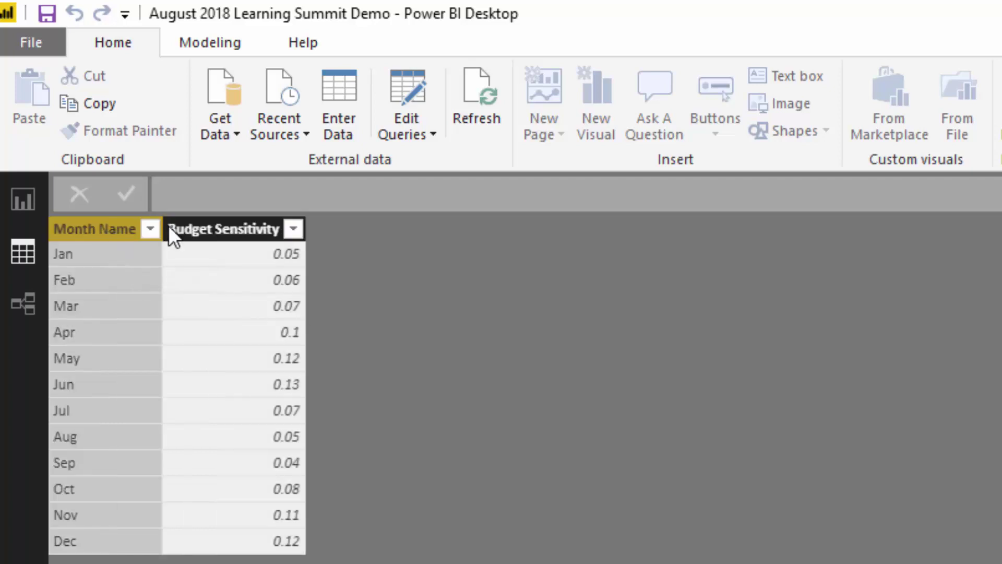
click(233, 240)
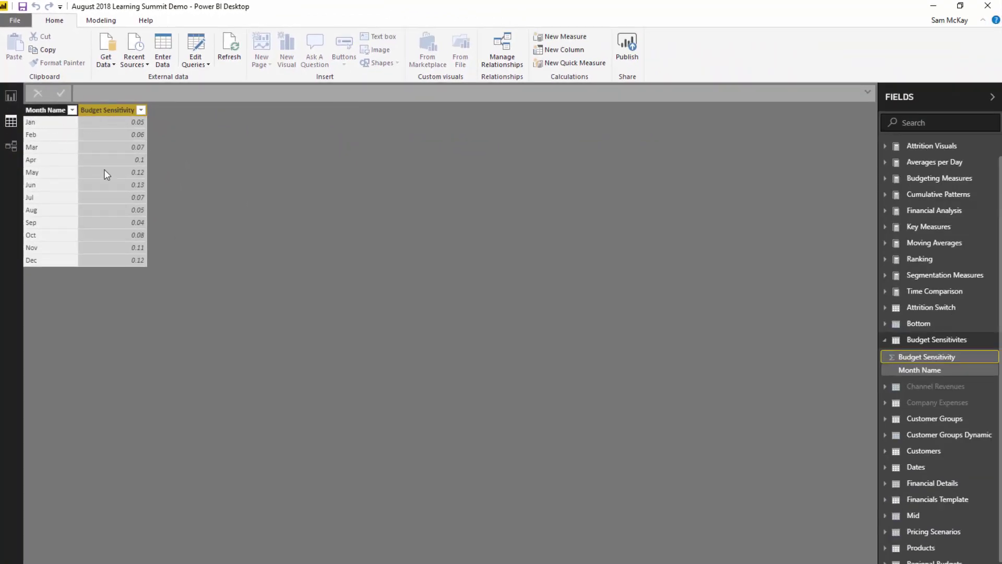
On the report page, set the Month & Year table's value text to 11 and total row text to 13.
click(11, 95)
click(291, 309)
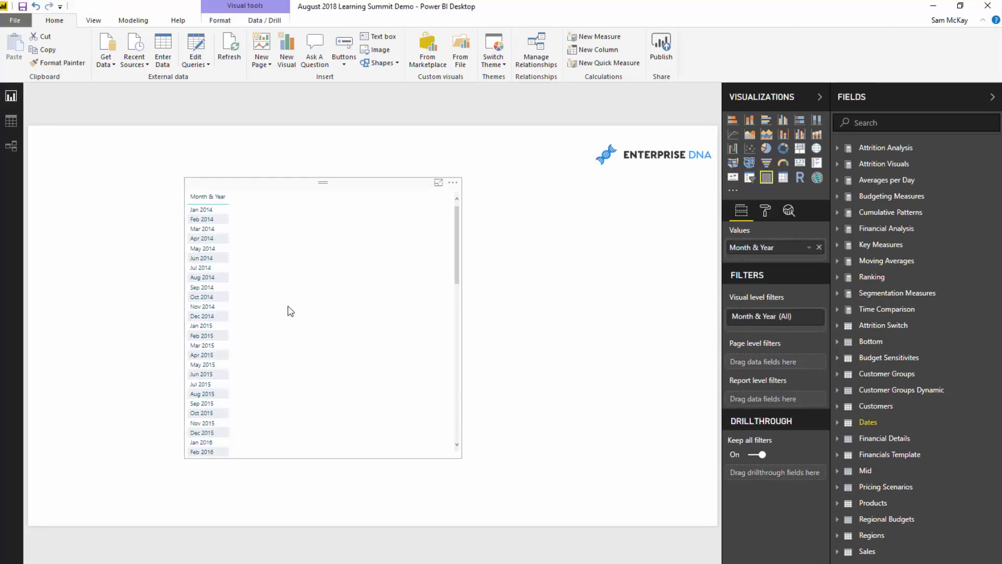
click(758, 216)
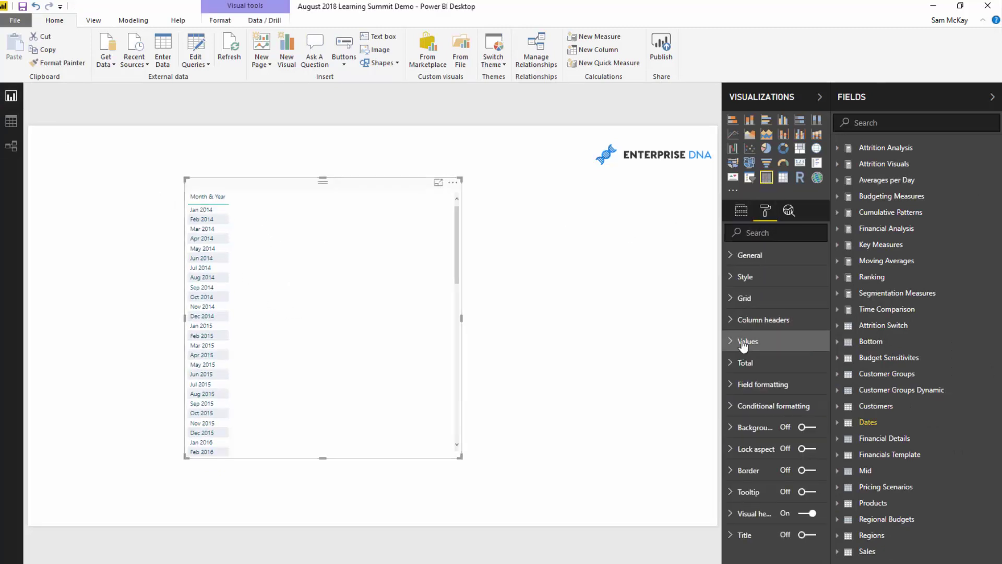
click(745, 363)
click(748, 341)
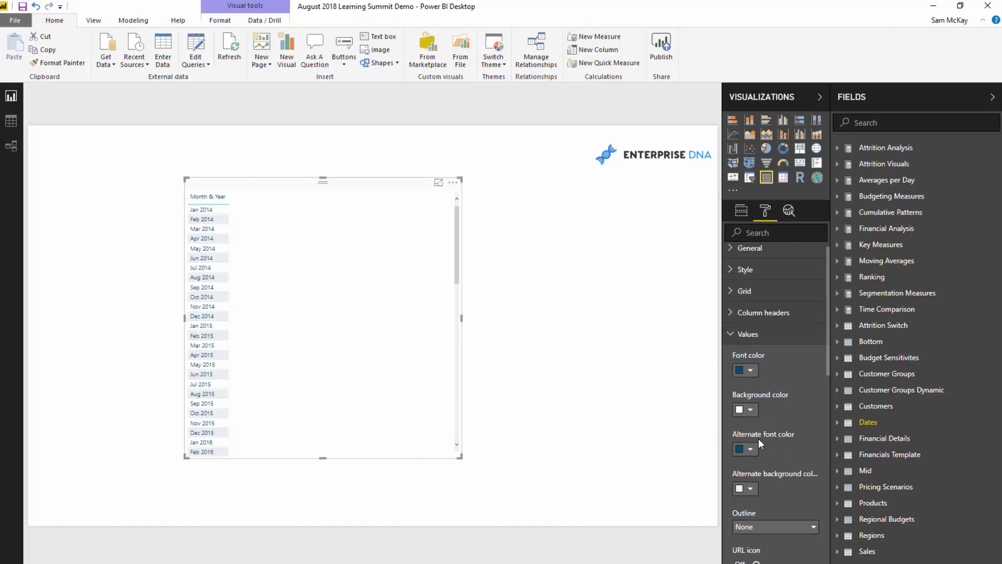
scroll(759, 439, down, 5)
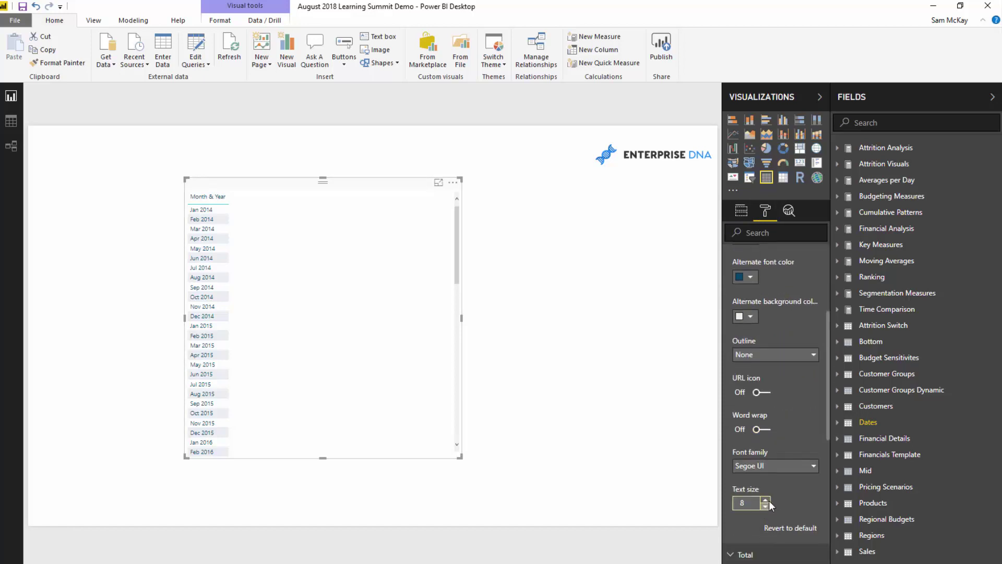
click(766, 500)
click(766, 500)
click(766, 499)
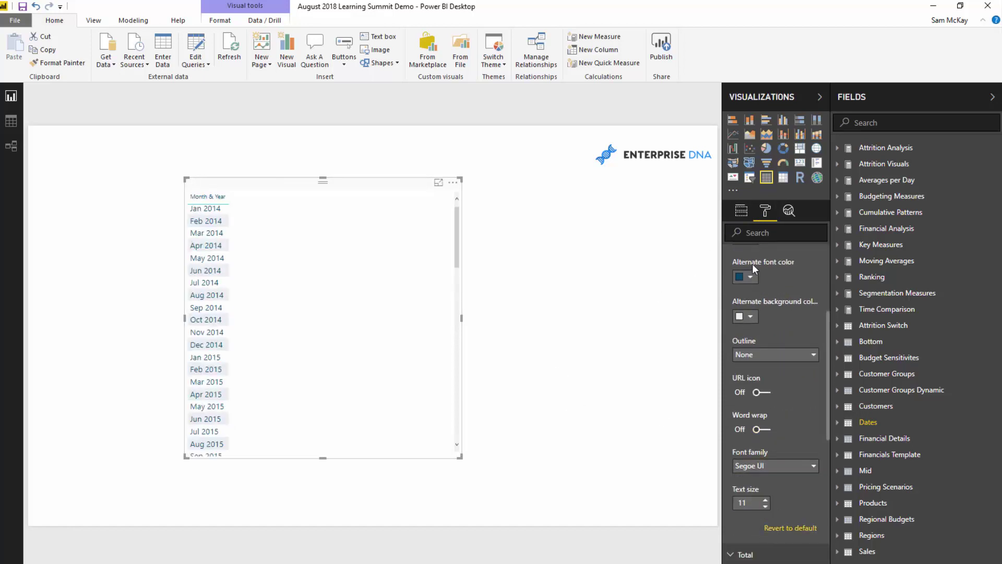
scroll(752, 265, up, 3)
click(748, 281)
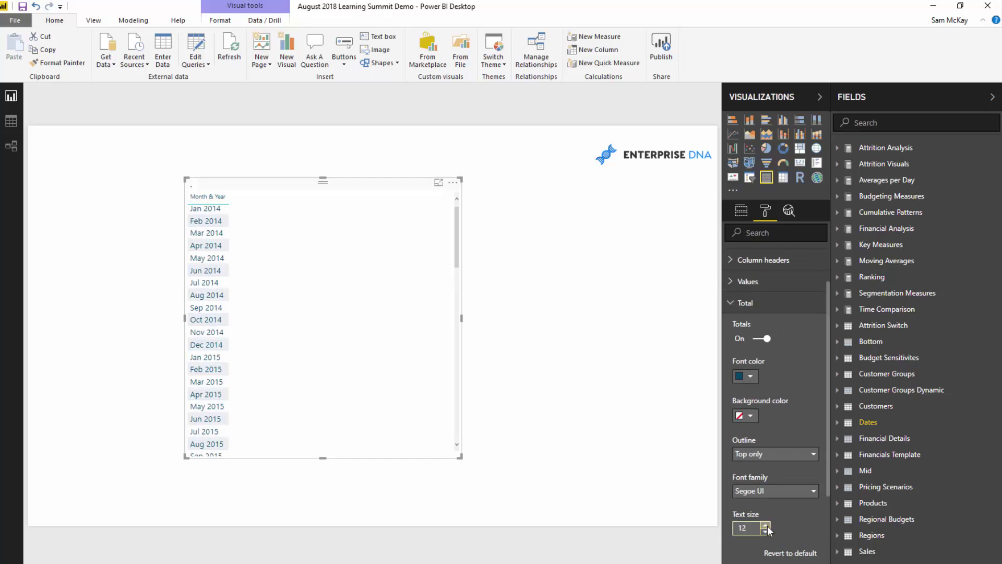
click(766, 525)
click(721, 303)
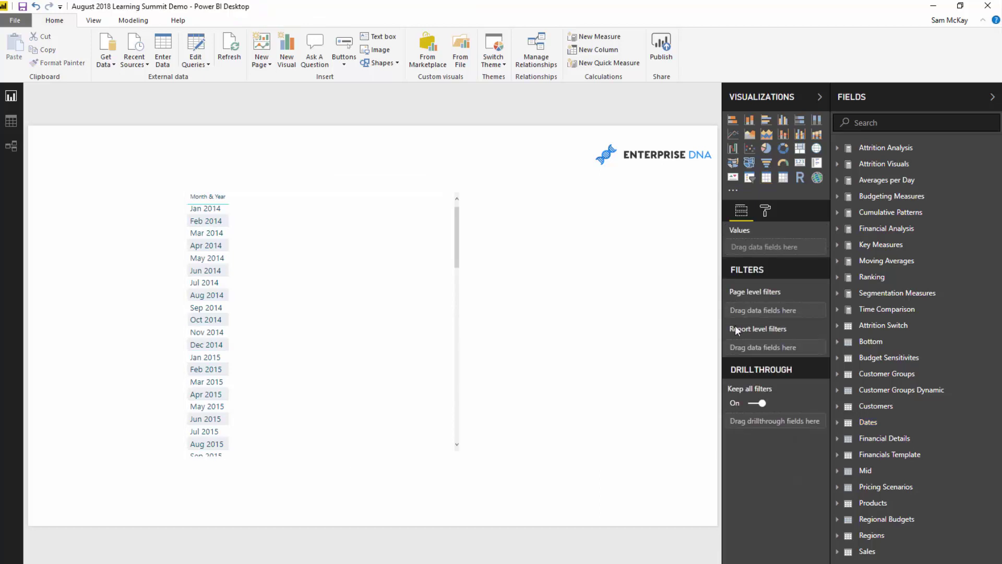
Raise the table's column header text size to 10 and enlarge the visual.
click(272, 227)
click(766, 210)
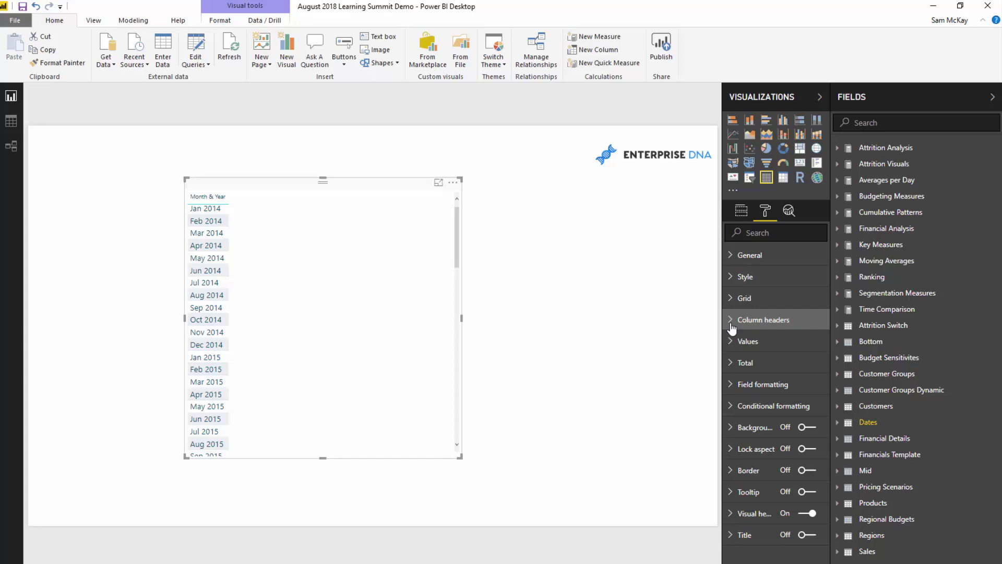
click(752, 383)
scroll(761, 452, down, 3)
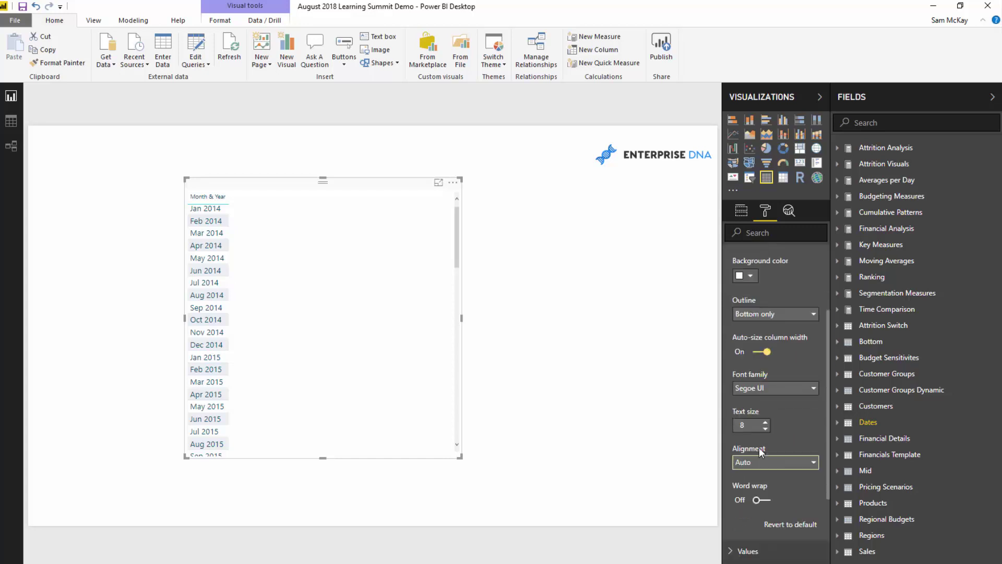
click(765, 422)
click(765, 422)
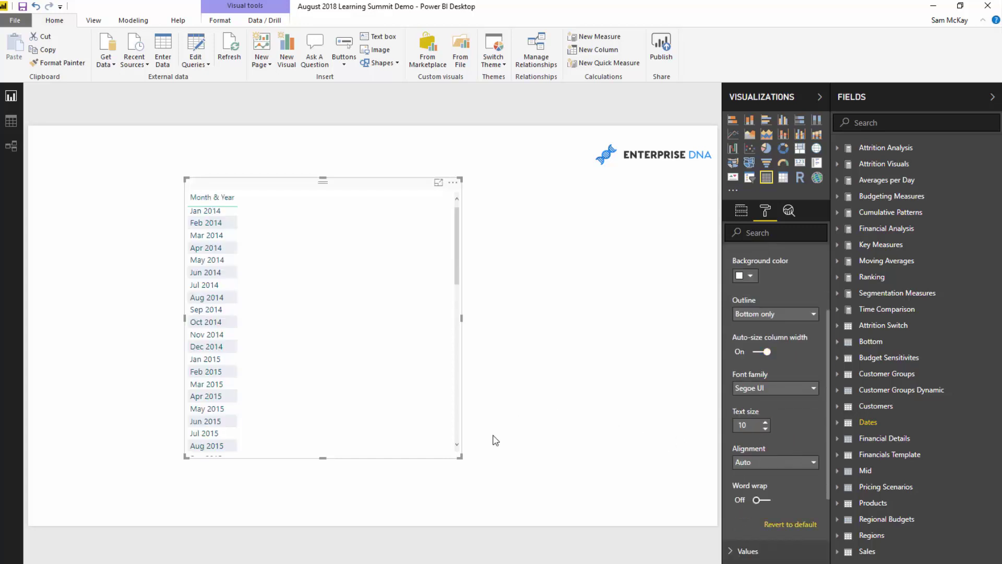
drag(515, 481, 551, 479)
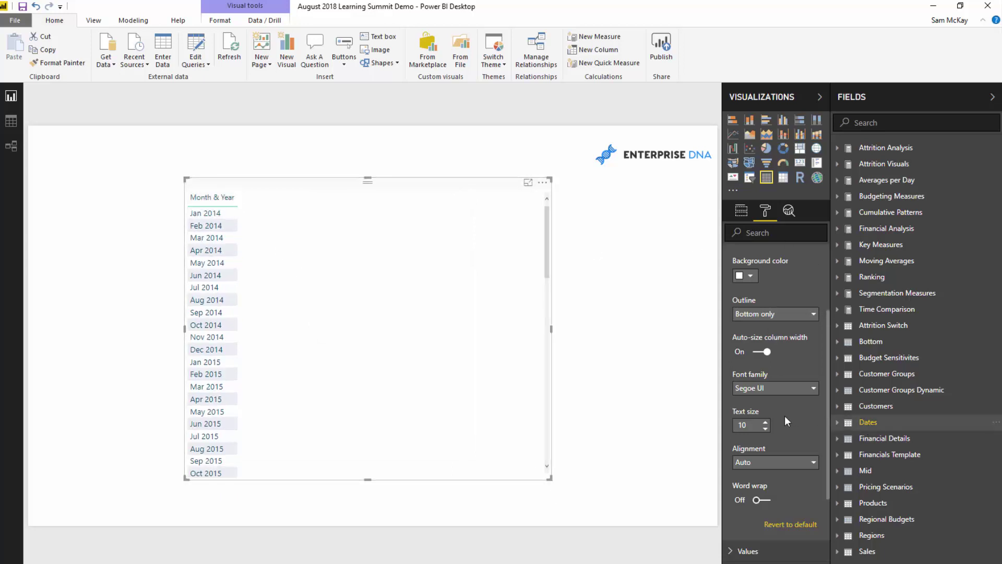
click(16, 147)
scroll(199, 268, down, 1)
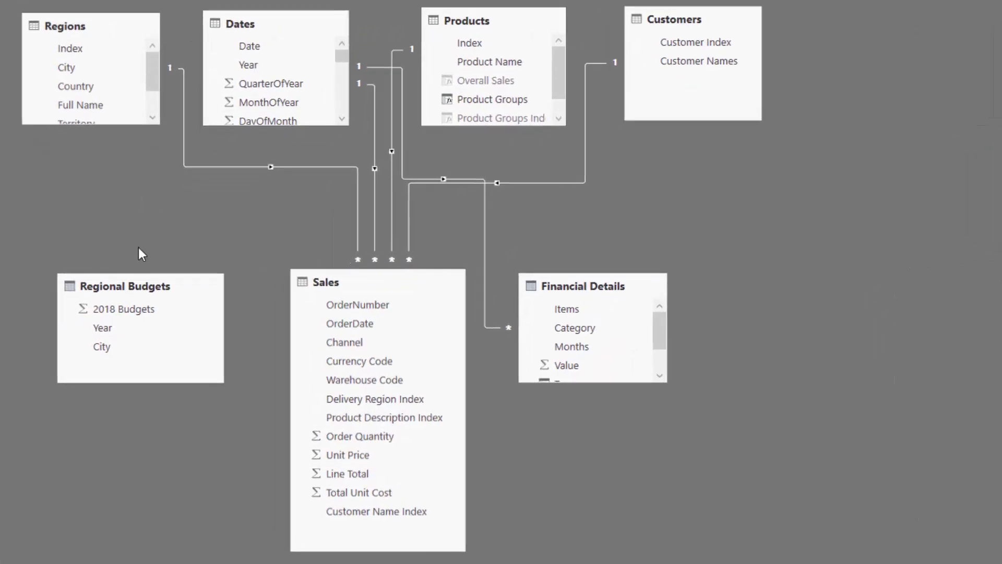
click(134, 287)
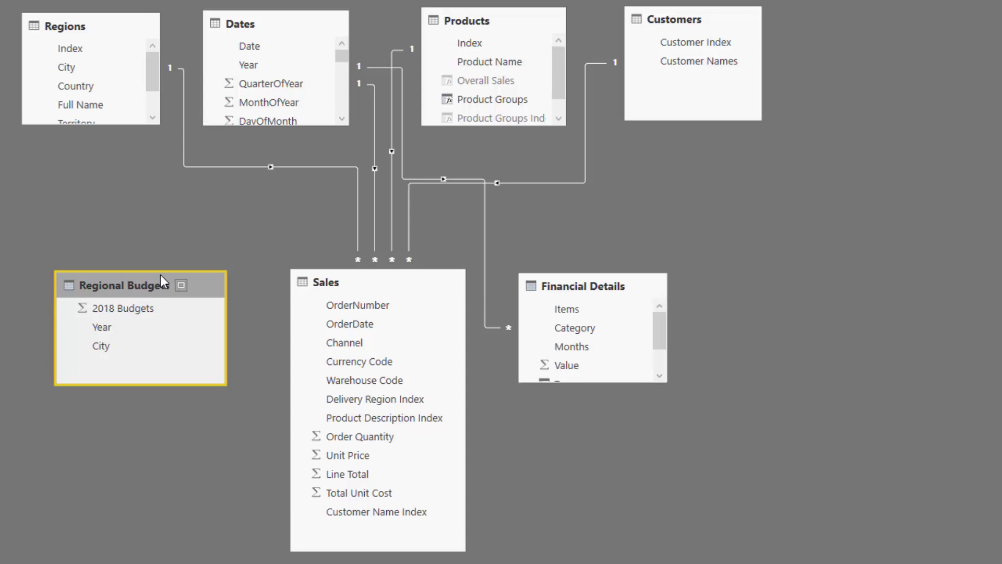
scroll(193, 167, down, 2)
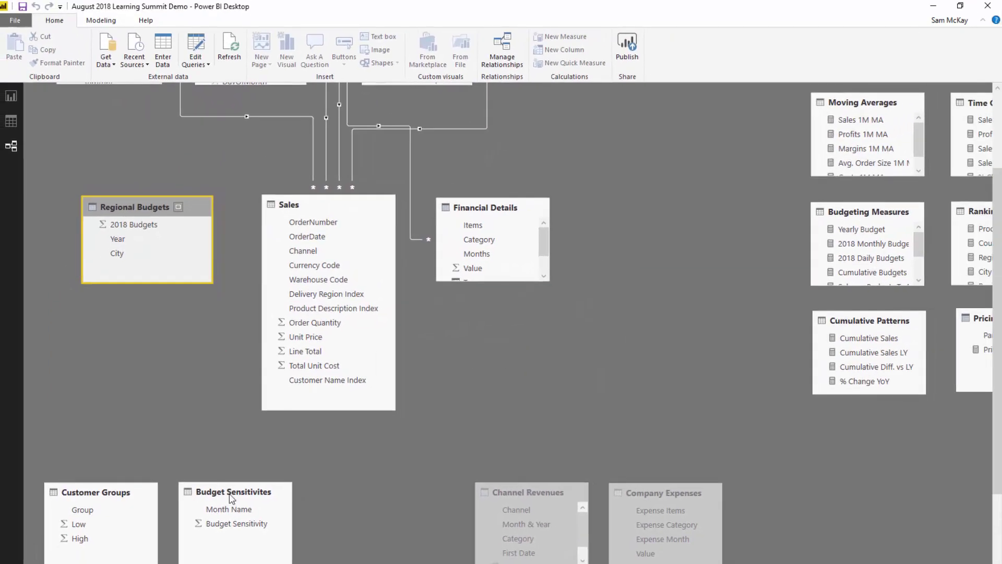
click(232, 499)
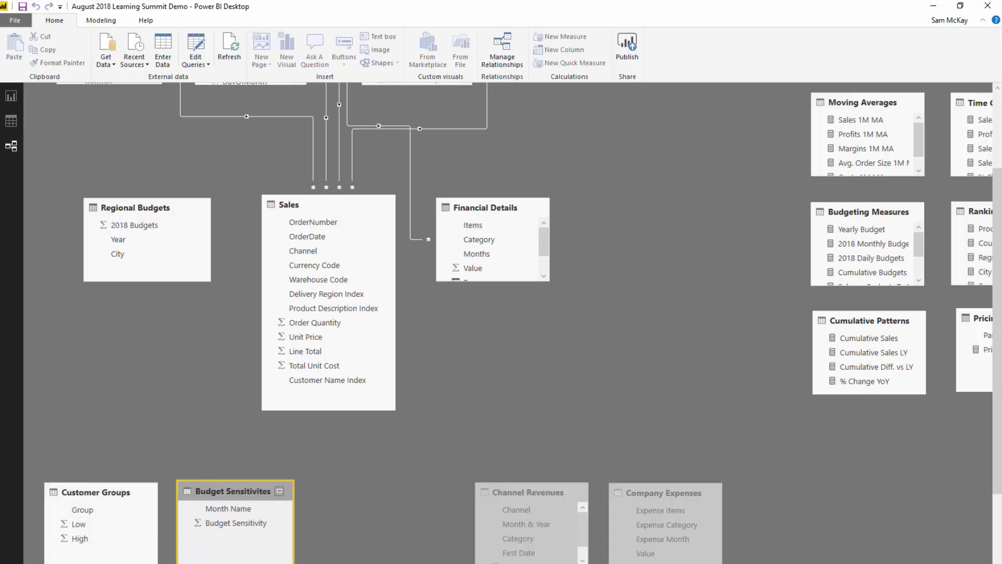
scroll(336, 497, down, 4)
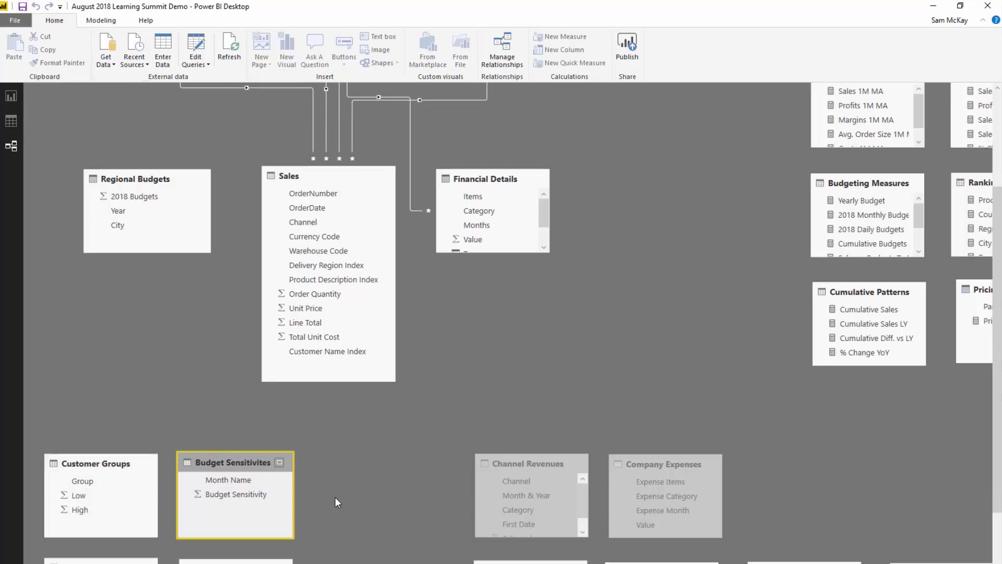
scroll(335, 496, down, 3)
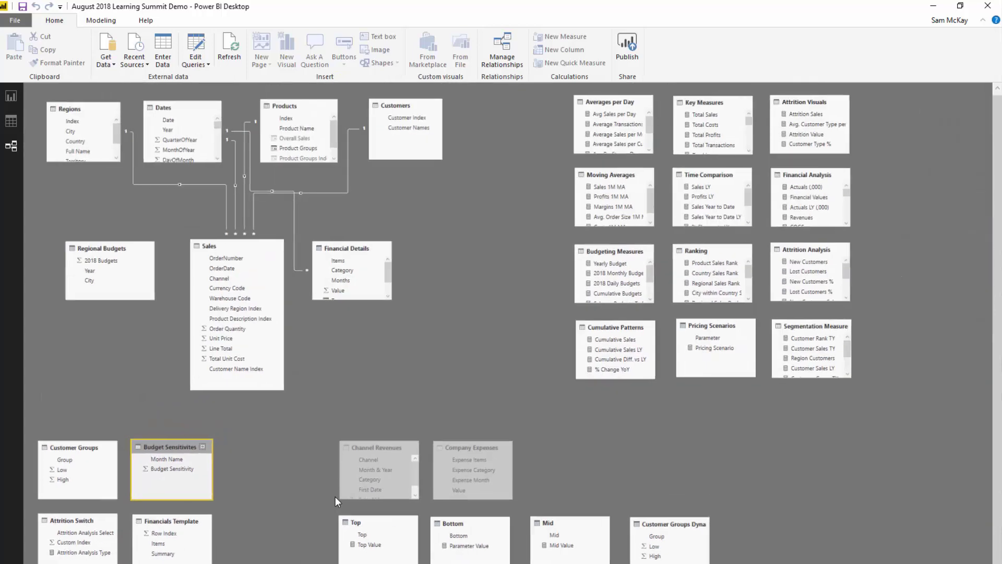
scroll(205, 417, up, 2)
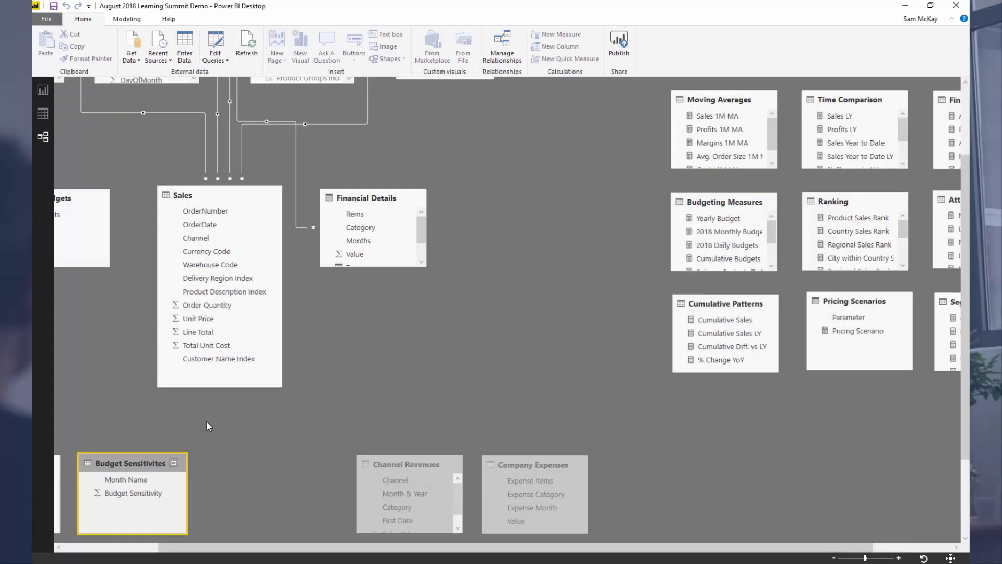
scroll(222, 537, left, 4)
scroll(170, 488, down, 4)
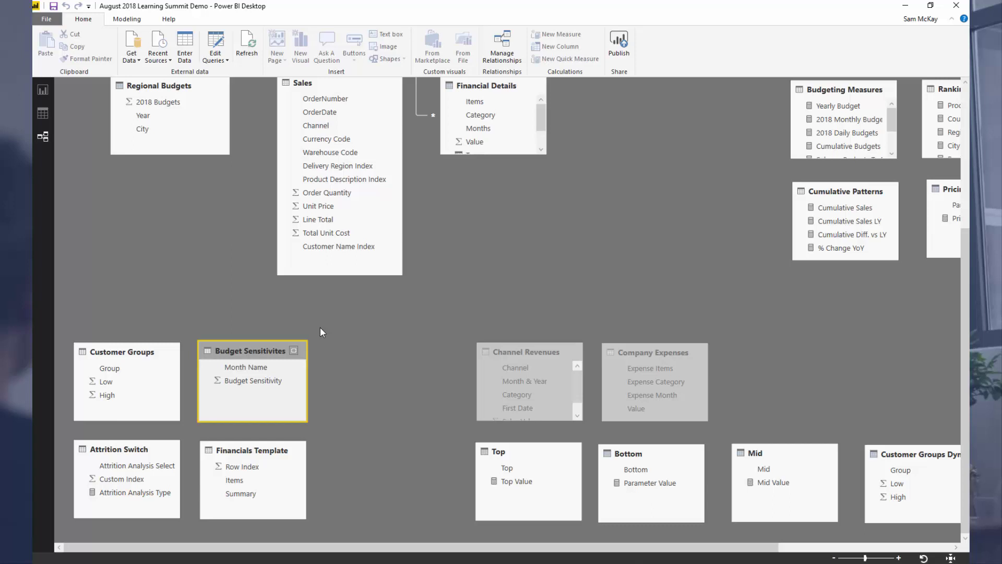
scroll(255, 199, up, 5)
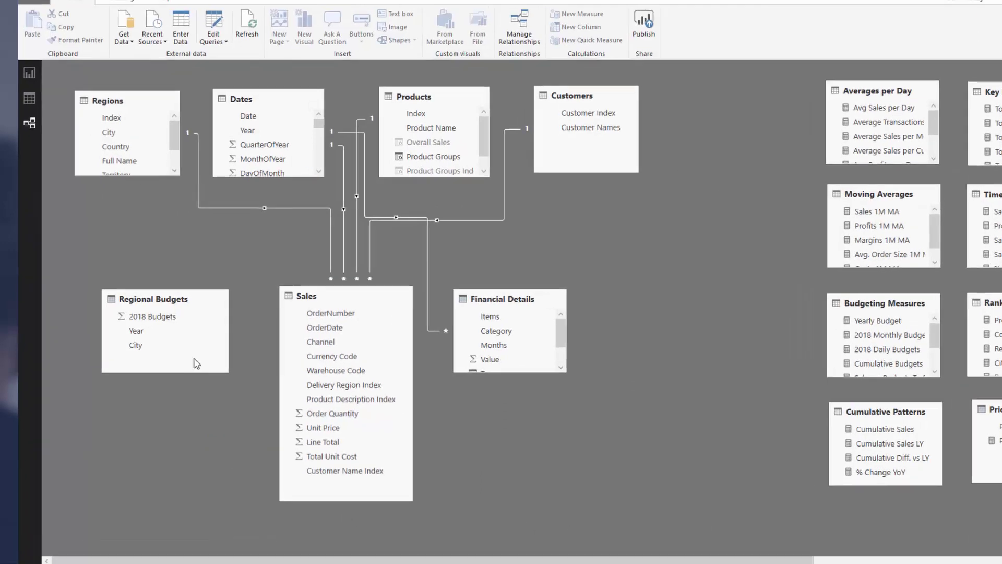
click(200, 191)
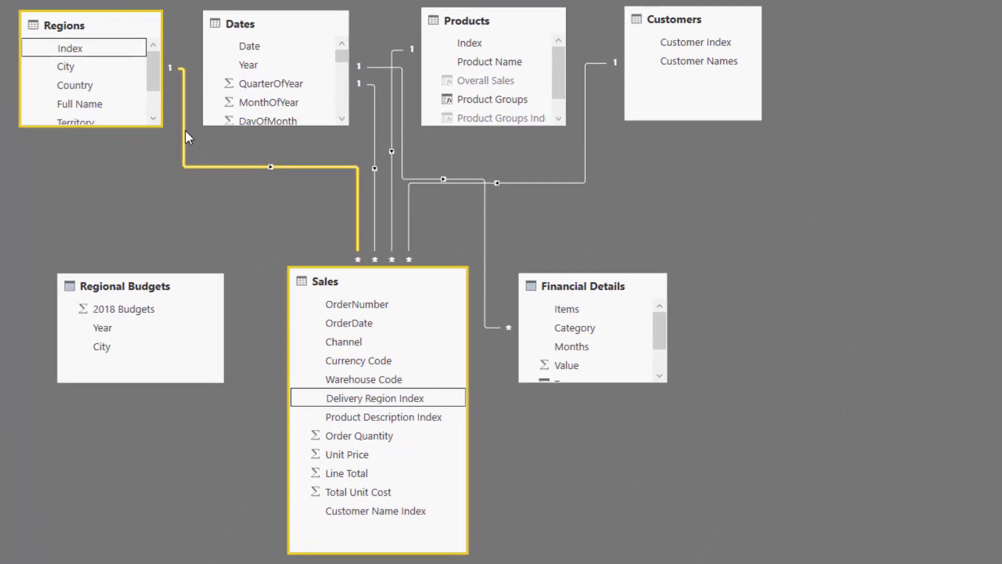
click(152, 233)
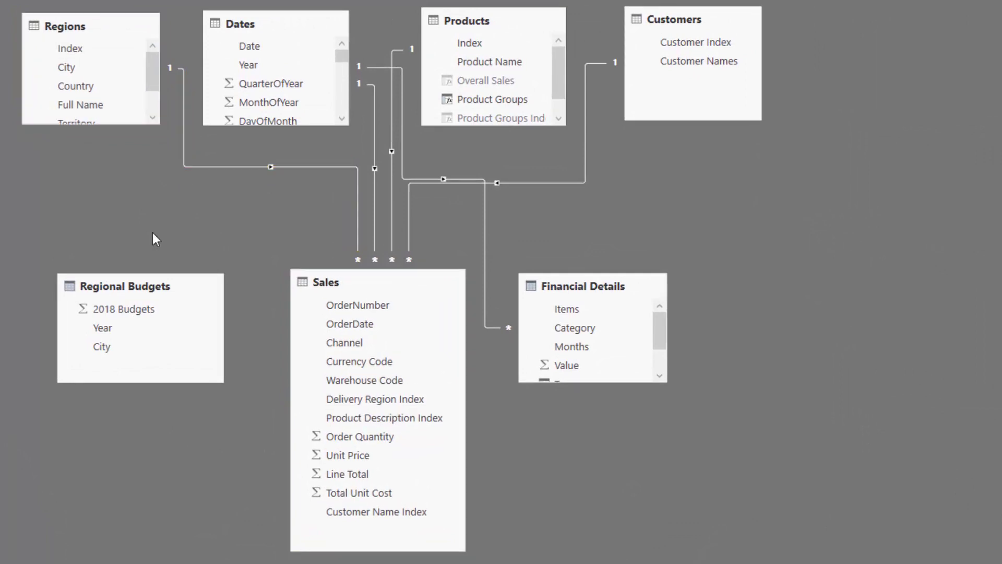
click(11, 96)
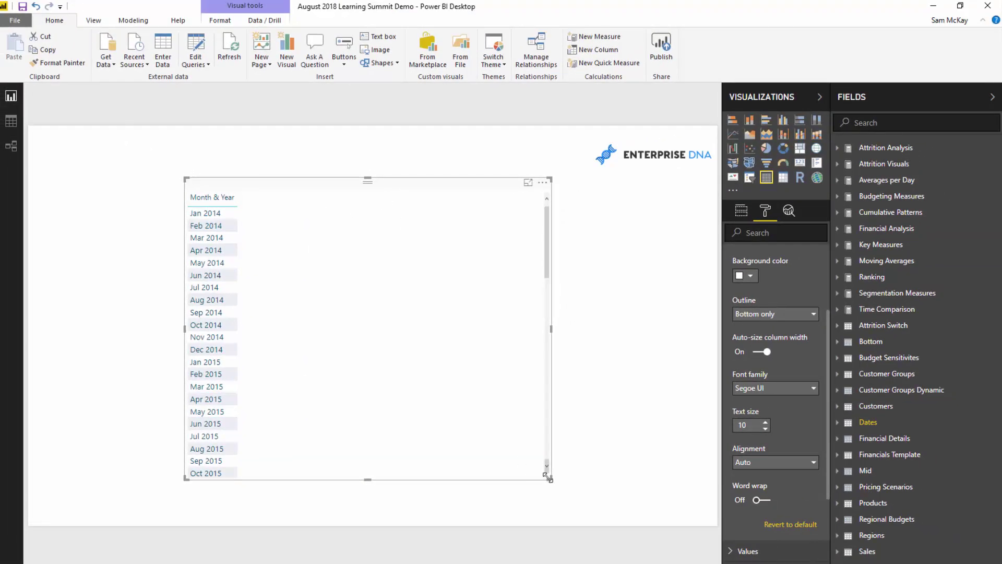
Review the Yearly Budget TREATAS formula and add Yearly Budget as a column in the month table.
drag(547, 477, 527, 470)
click(890, 197)
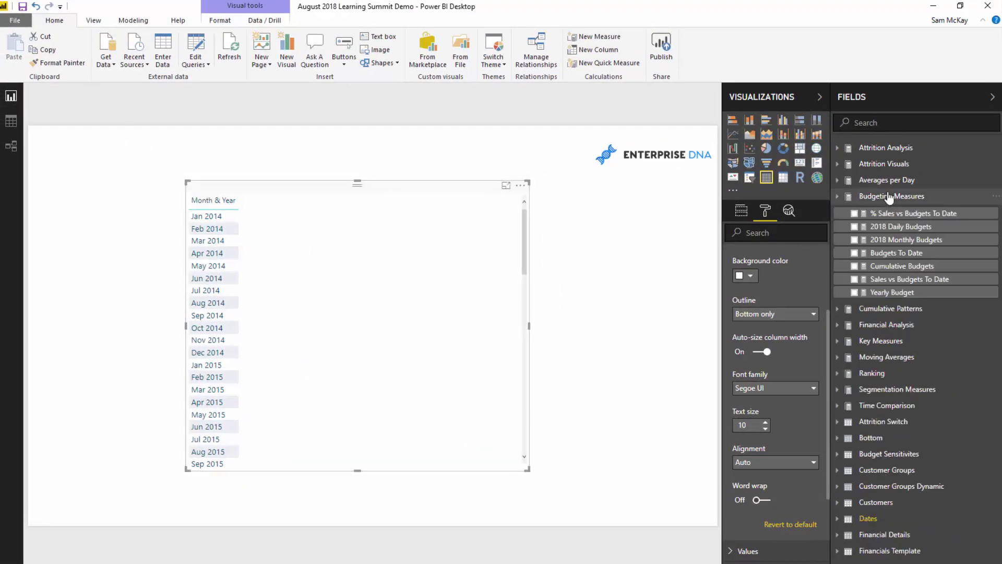
click(887, 293)
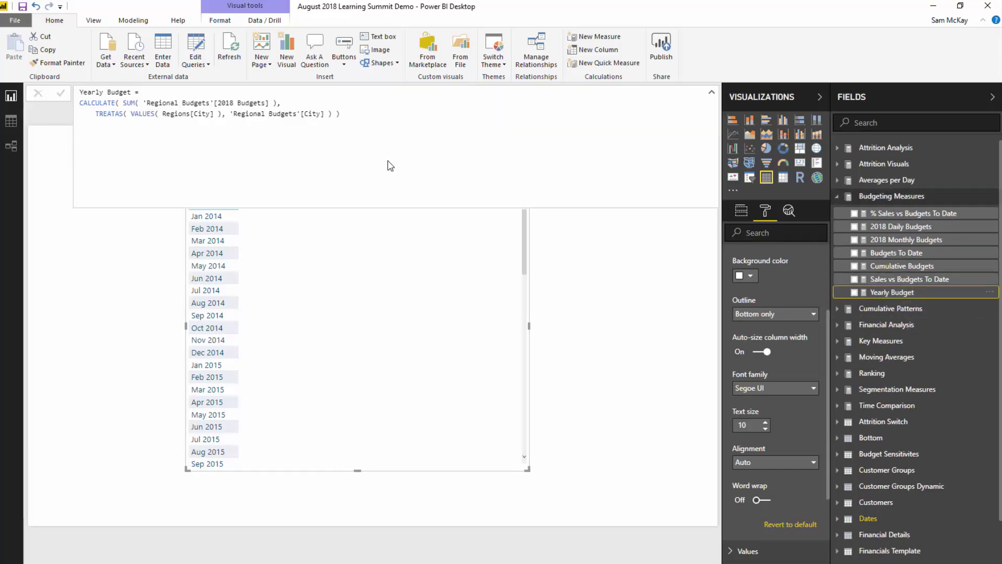
drag(308, 103, 123, 103)
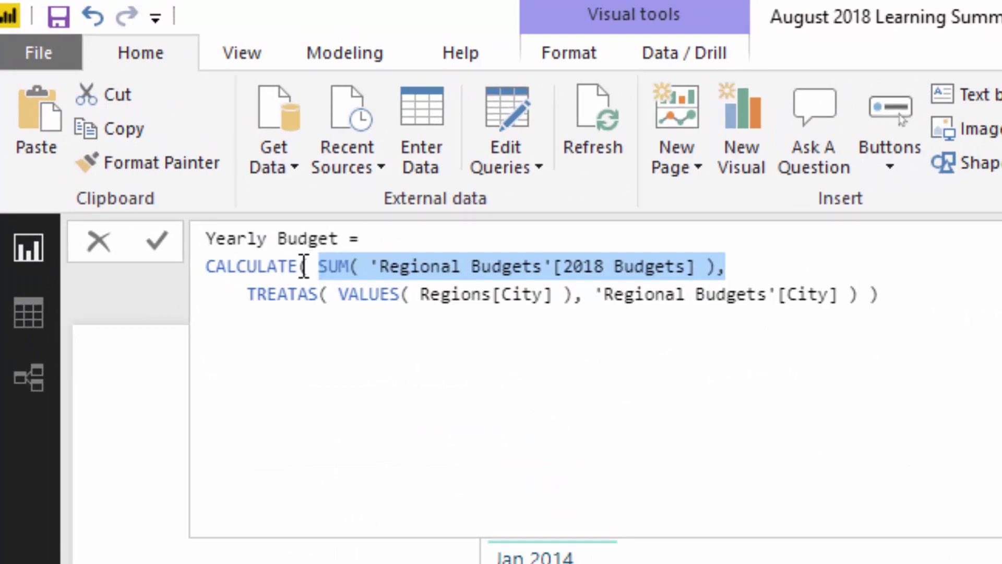
drag(318, 266, 725, 267)
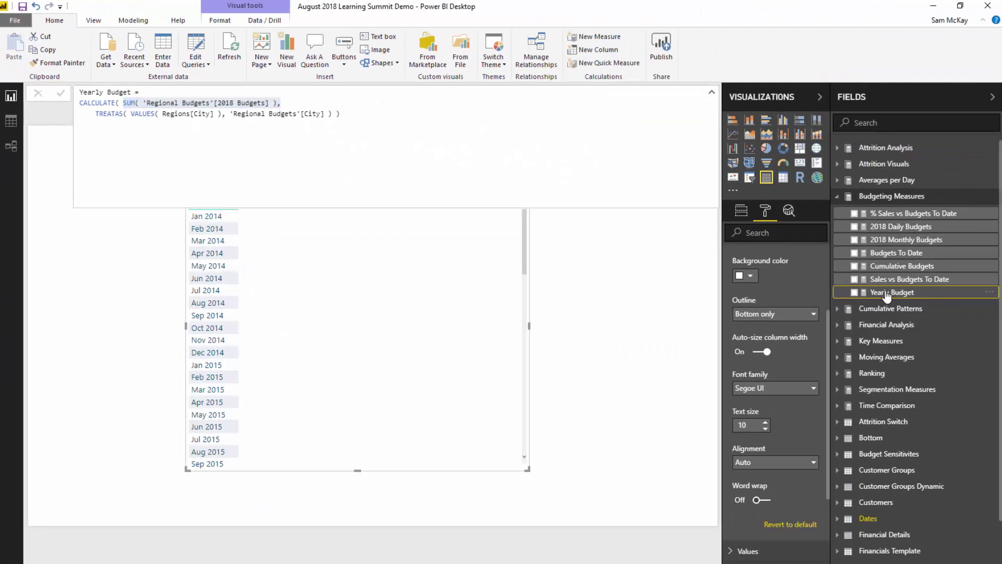
drag(888, 292, 365, 321)
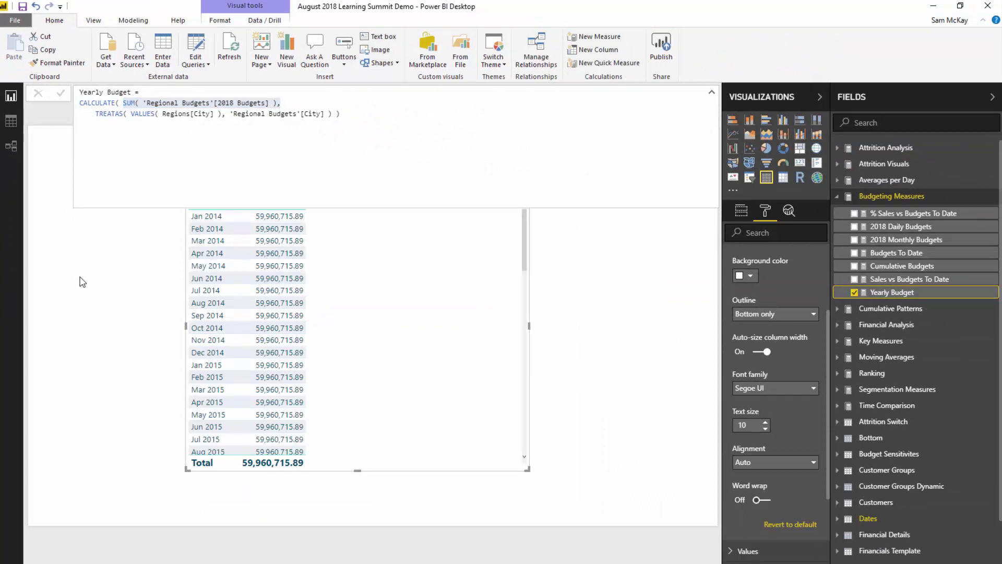
drag(92, 113, 207, 125)
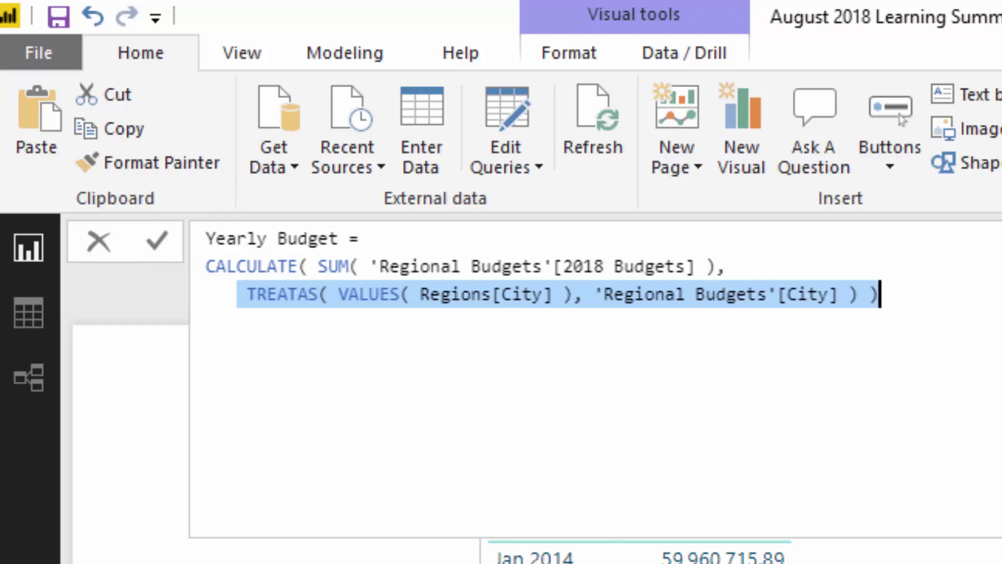
click(273, 562)
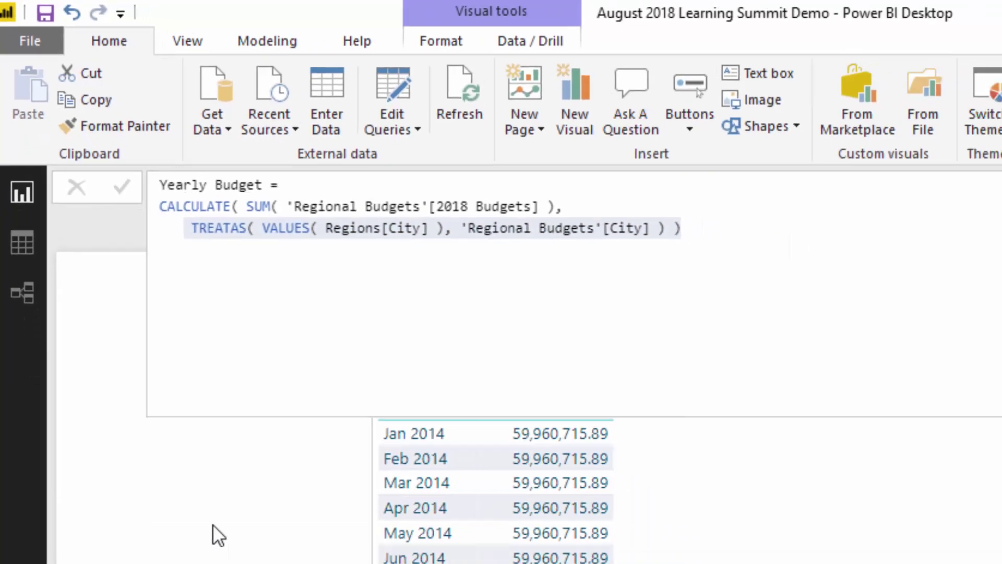
click(212, 524)
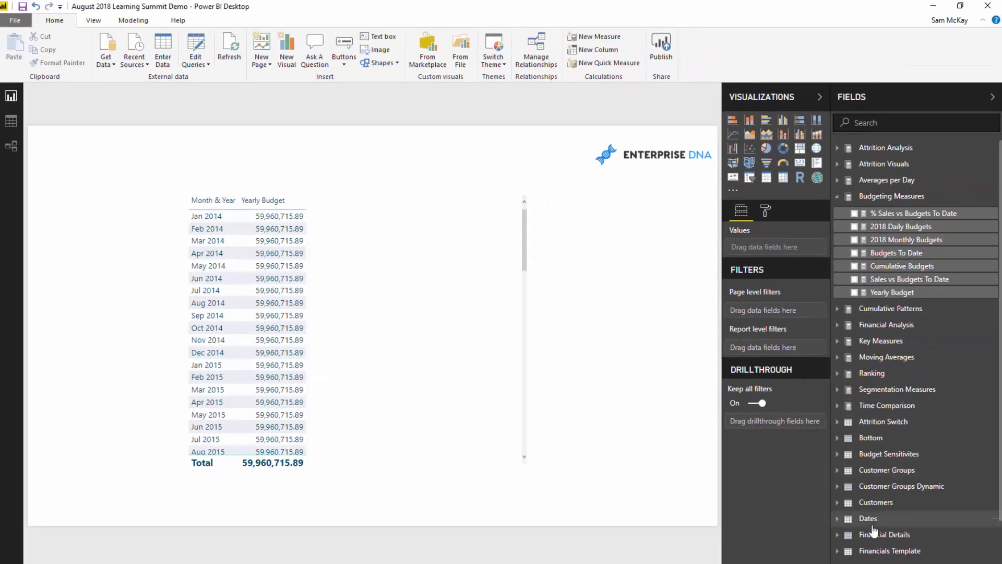
Filter the page to the year 2018 using the Dates table's year field.
click(872, 524)
scroll(888, 470, down, 5)
drag(877, 533, 763, 313)
click(736, 416)
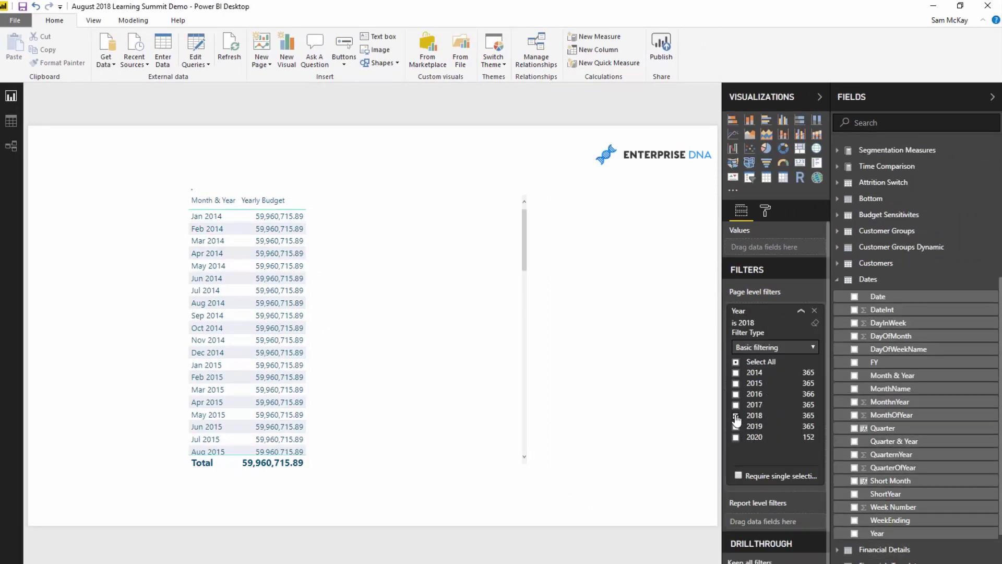
click(387, 323)
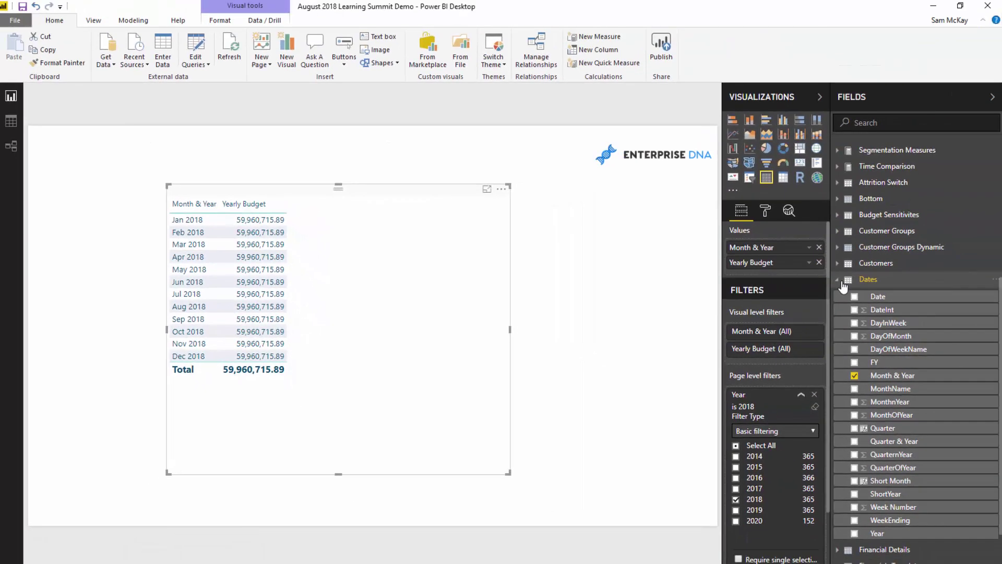
click(868, 280)
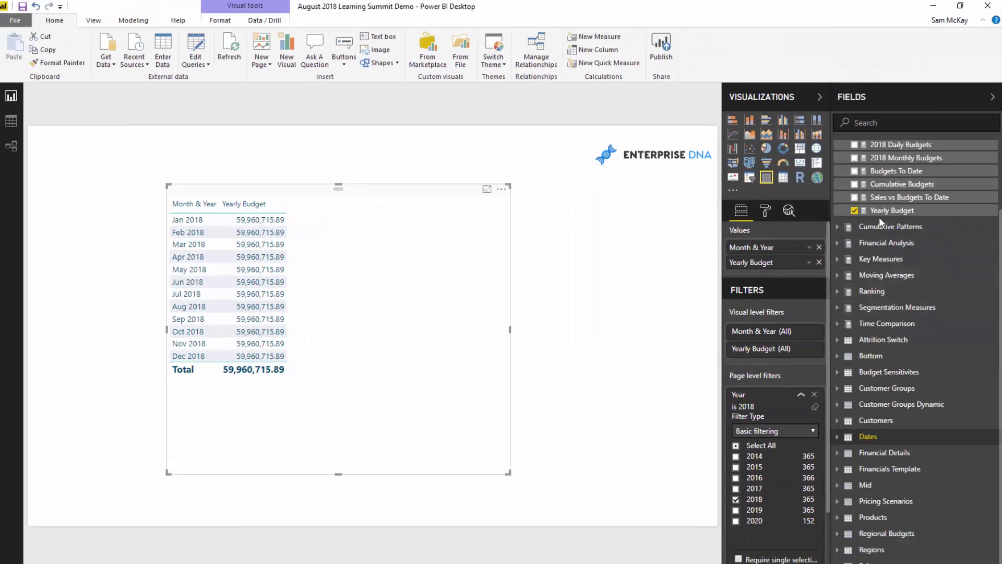
scroll(879, 217, up, 1)
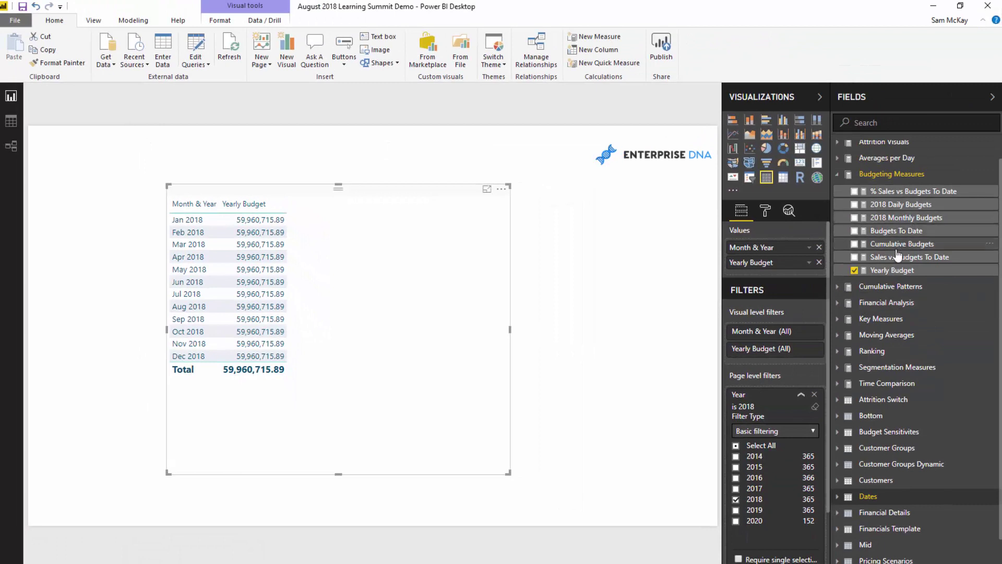
Copy the BudgetAllocation variable's expression from the 2018 Monthly Budgets formula.
click(897, 230)
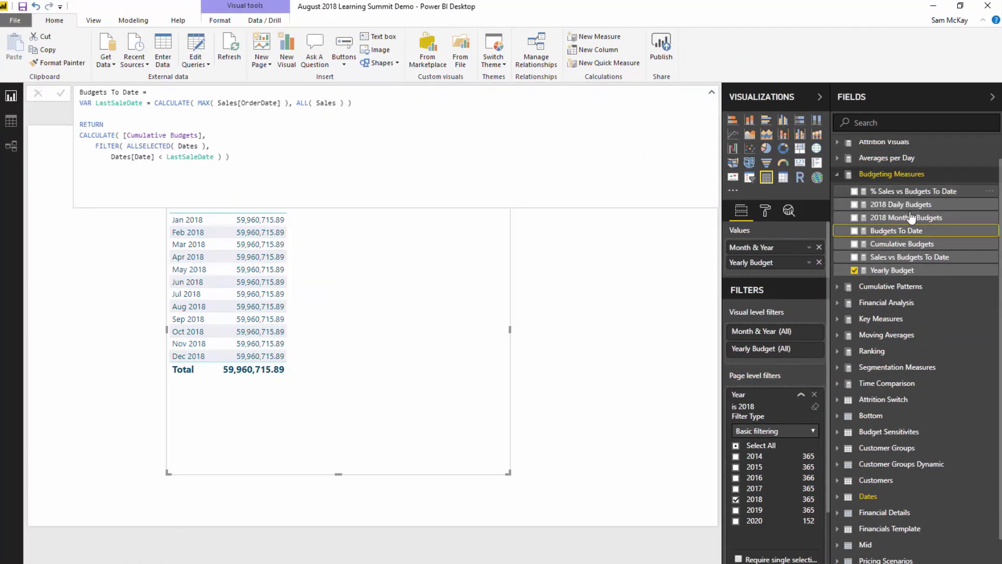
click(911, 218)
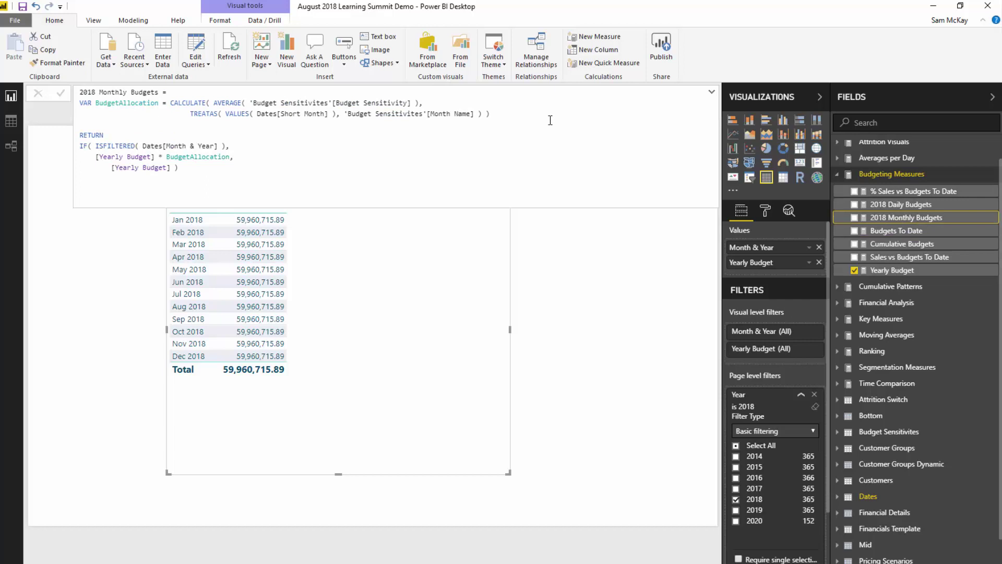
drag(496, 113, 92, 102)
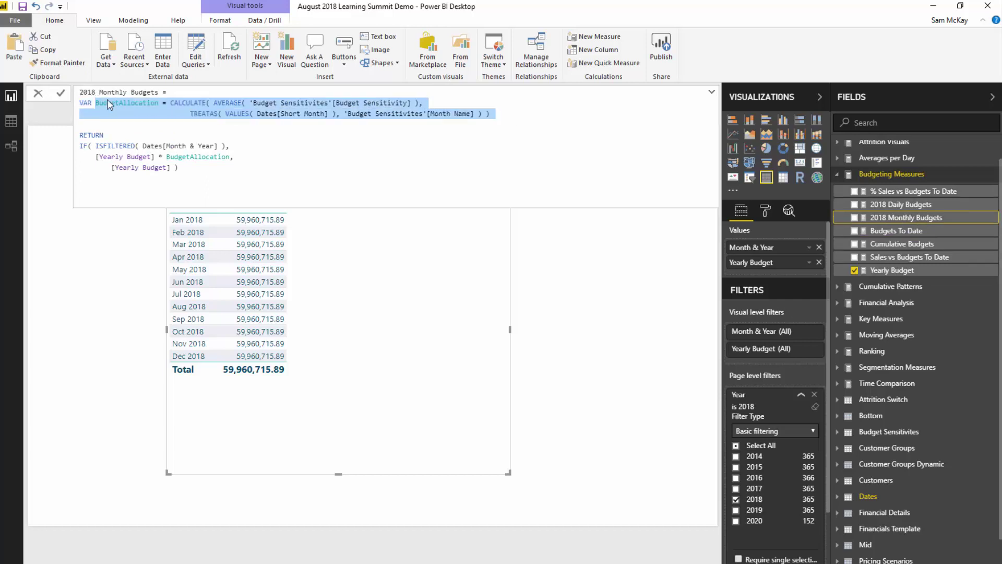
click(888, 231)
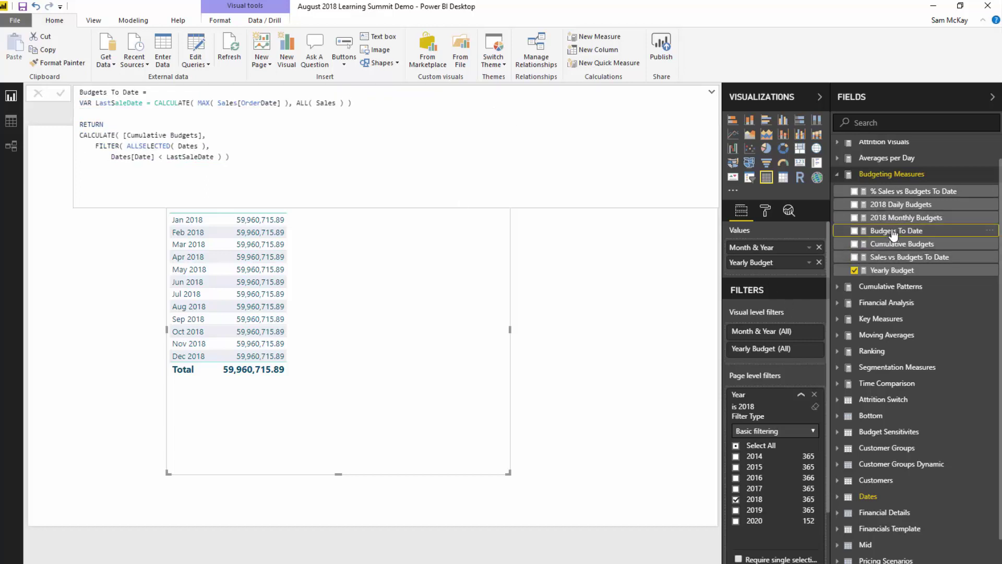
click(588, 260)
Create a new measure from the pasted formula and name it 2018 Budget Allocation.
click(599, 37)
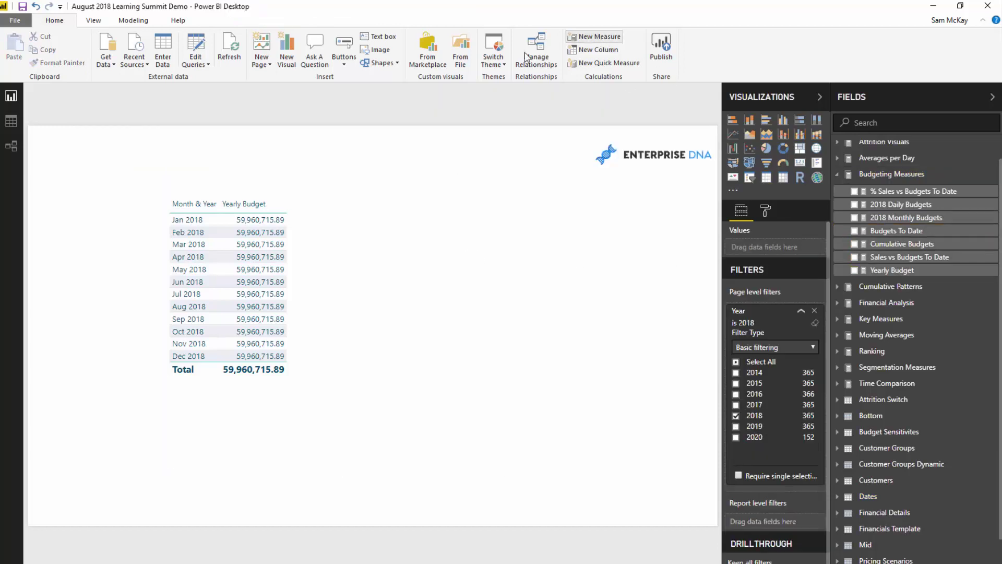
key(ctrl+v)
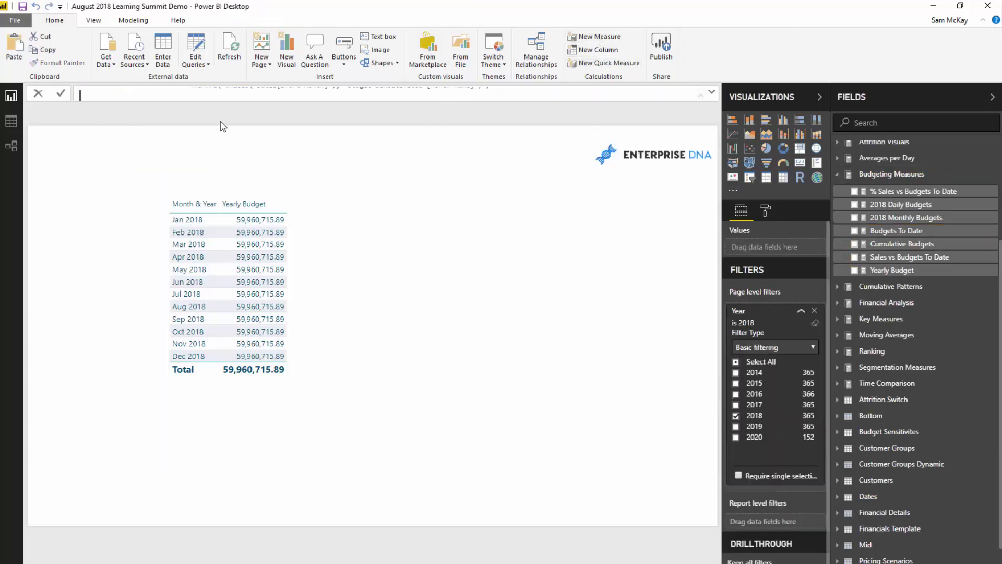
click(712, 93)
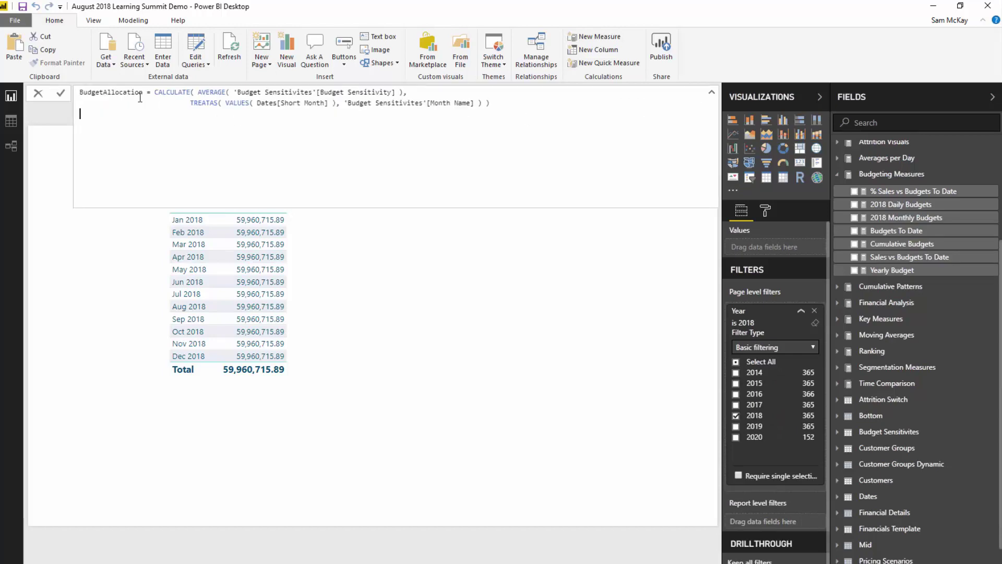
click(107, 93)
click(162, 185)
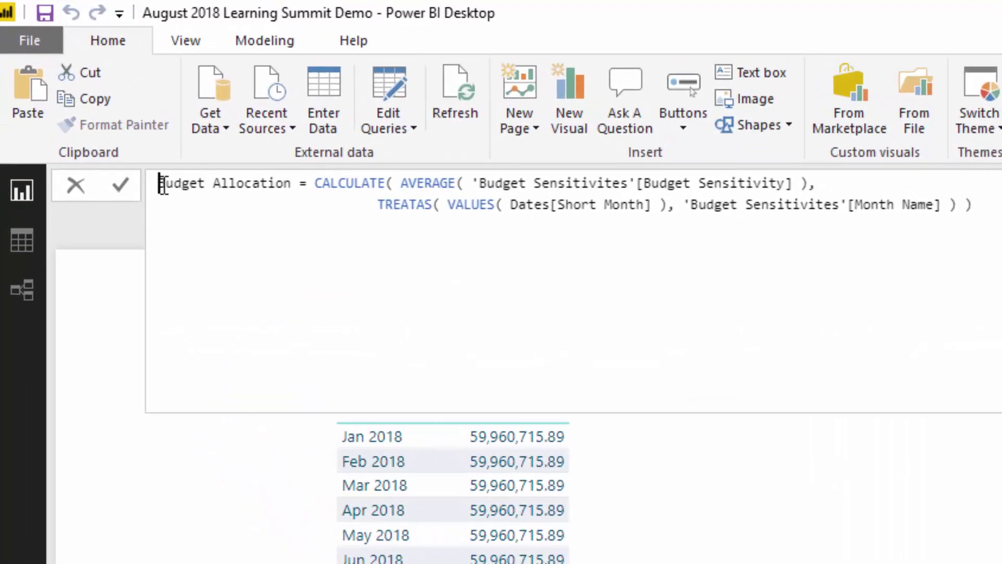
text(2018)
key(Return)
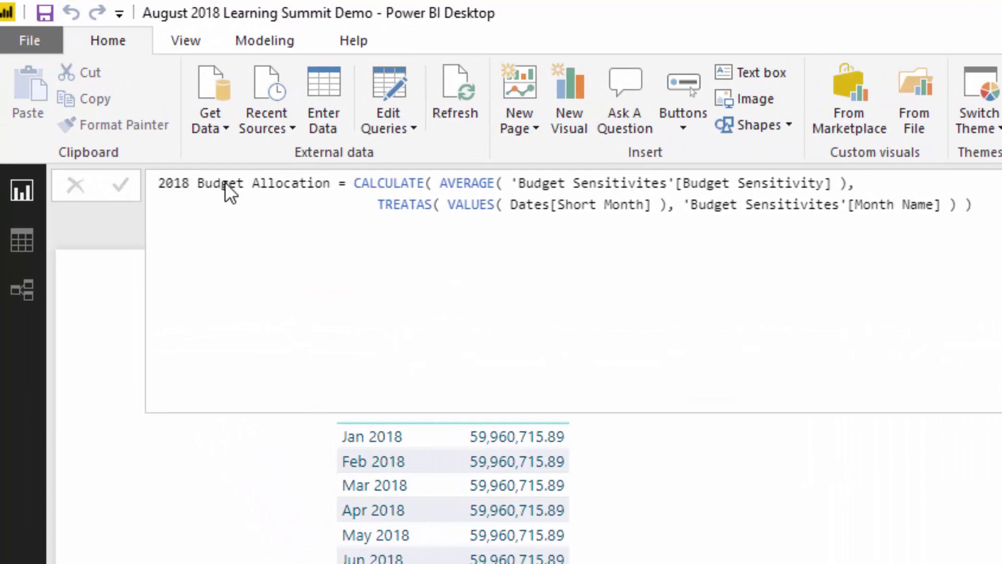
Move CALCULATE onto its own line, trim the TREATAS indentation, and commit the measure.
click(356, 183)
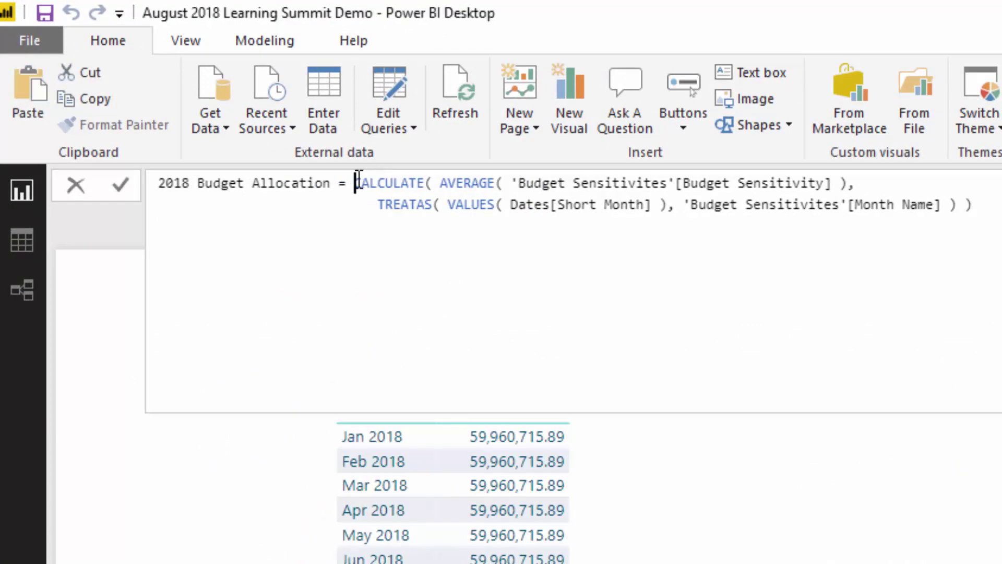
key(shift+Return)
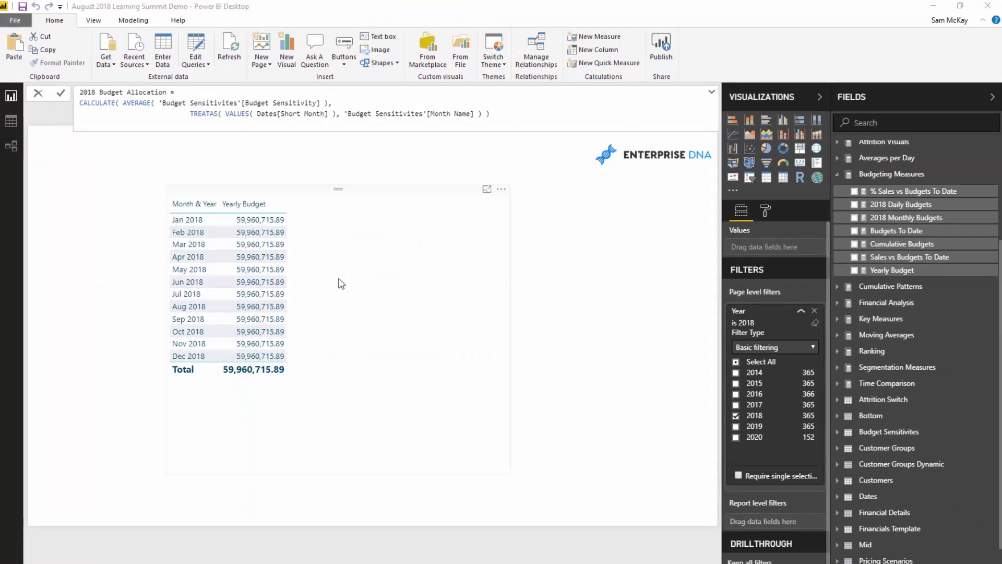
drag(191, 113, 131, 114)
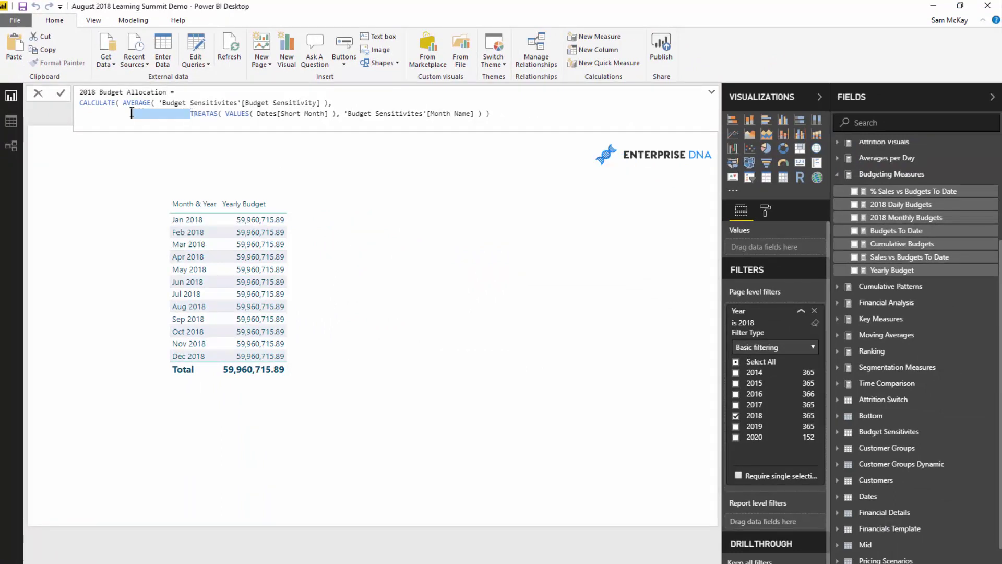
key(BackSpace)
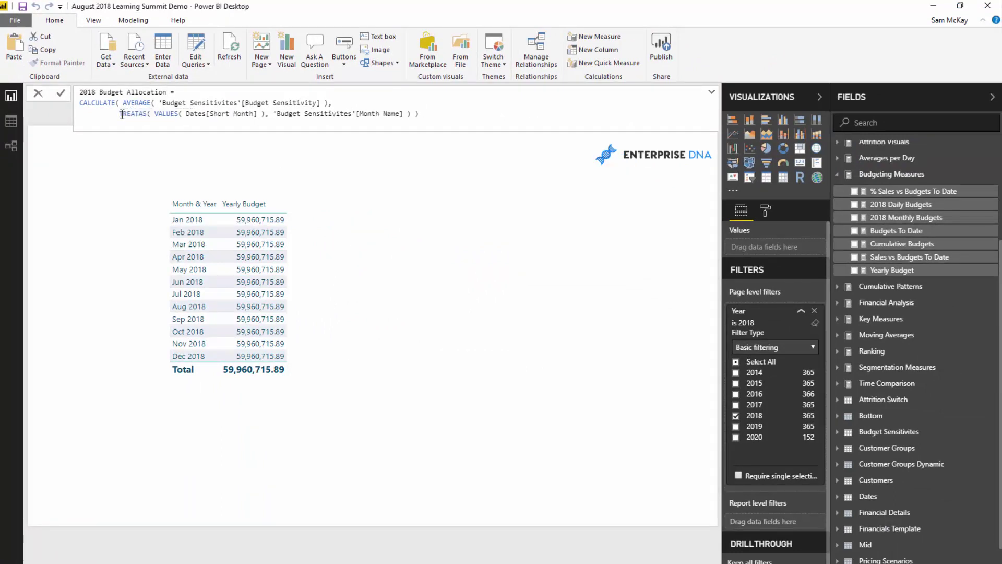
key(BackSpace)
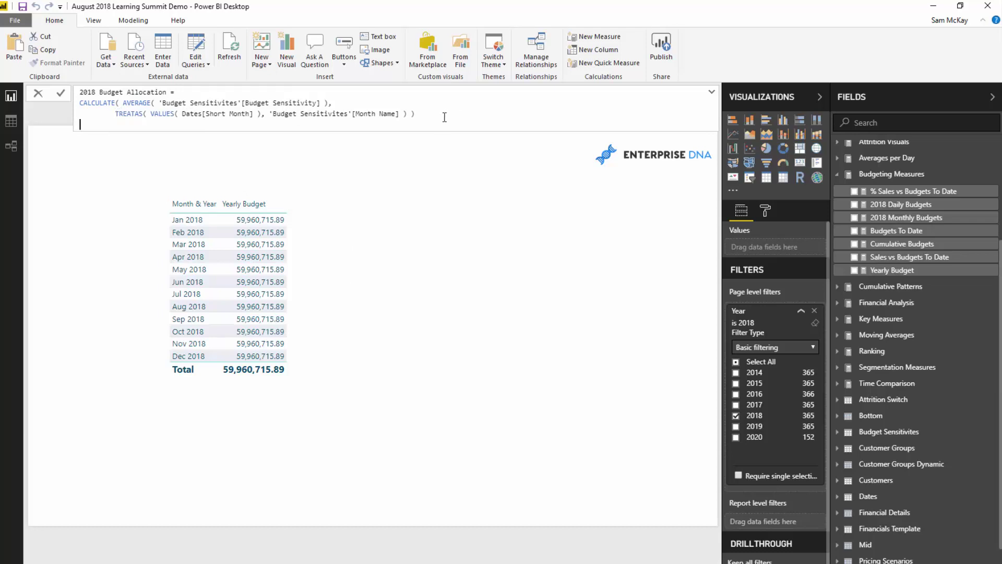
key(Return)
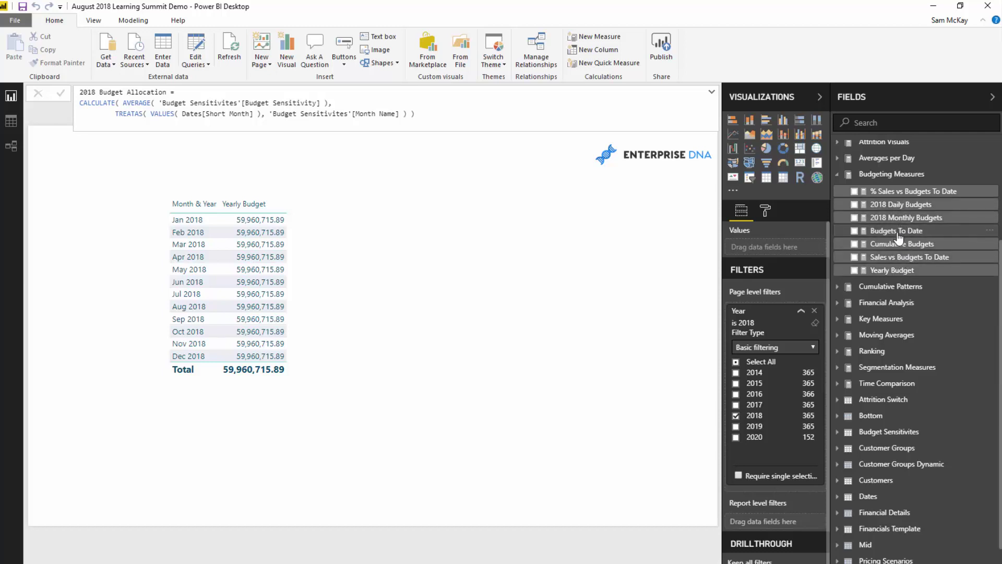
Set the 2018 Budget Allocation measure's home table to Budgeting Measures.
scroll(891, 162, up, 3)
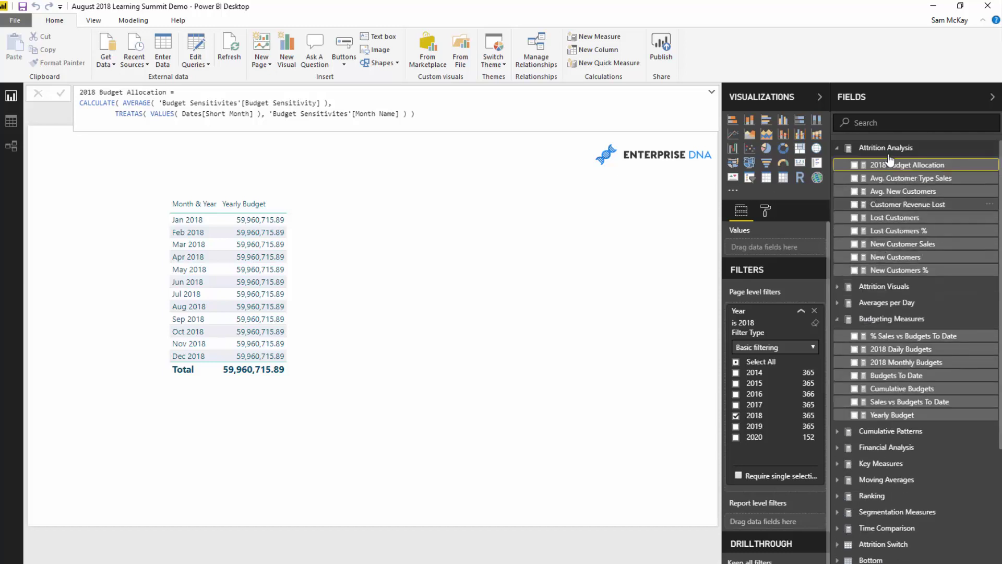
click(898, 178)
click(898, 165)
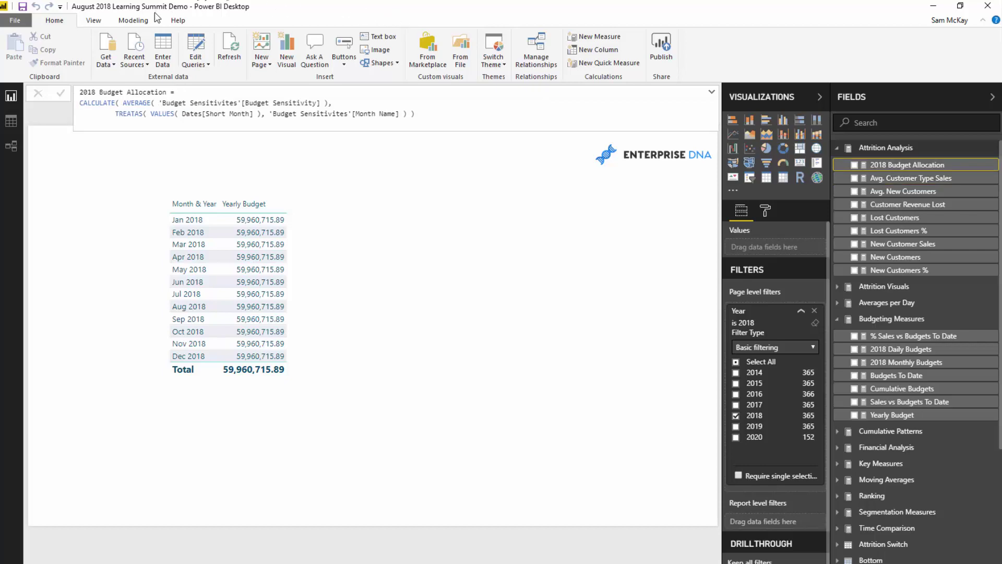
click(133, 21)
click(368, 36)
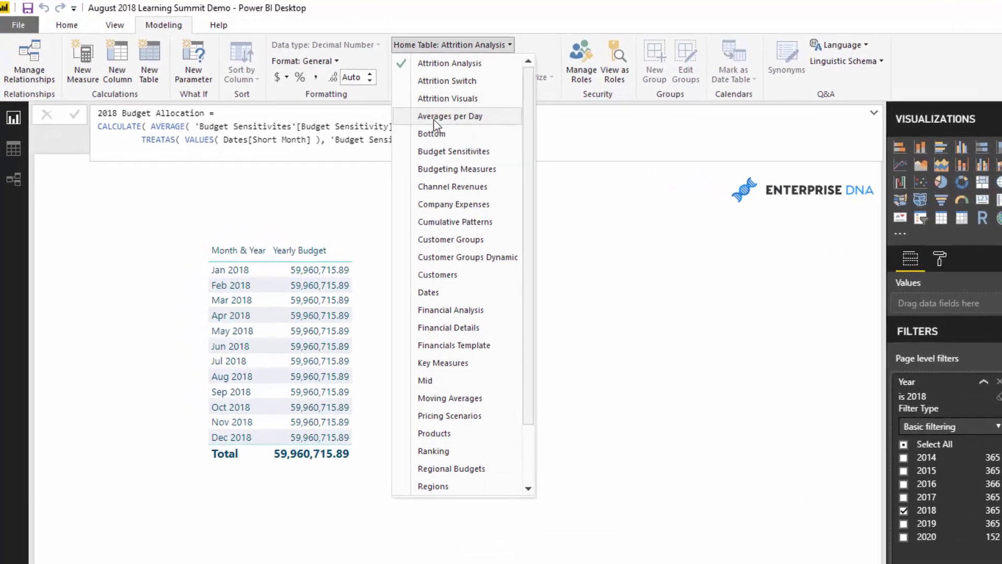
click(484, 188)
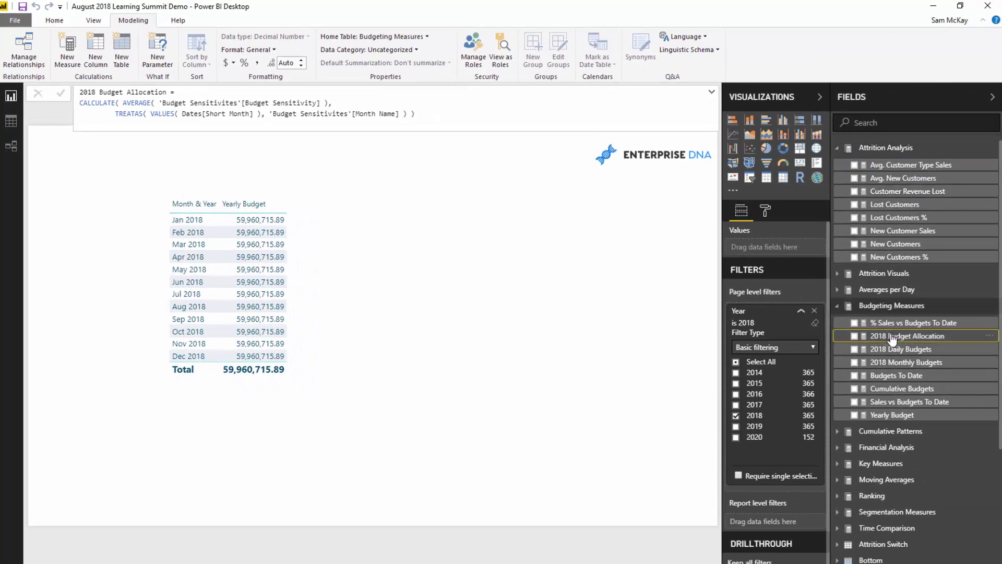
Add 2018 Budget Allocation to the month table and format it as percentages.
drag(894, 337, 332, 299)
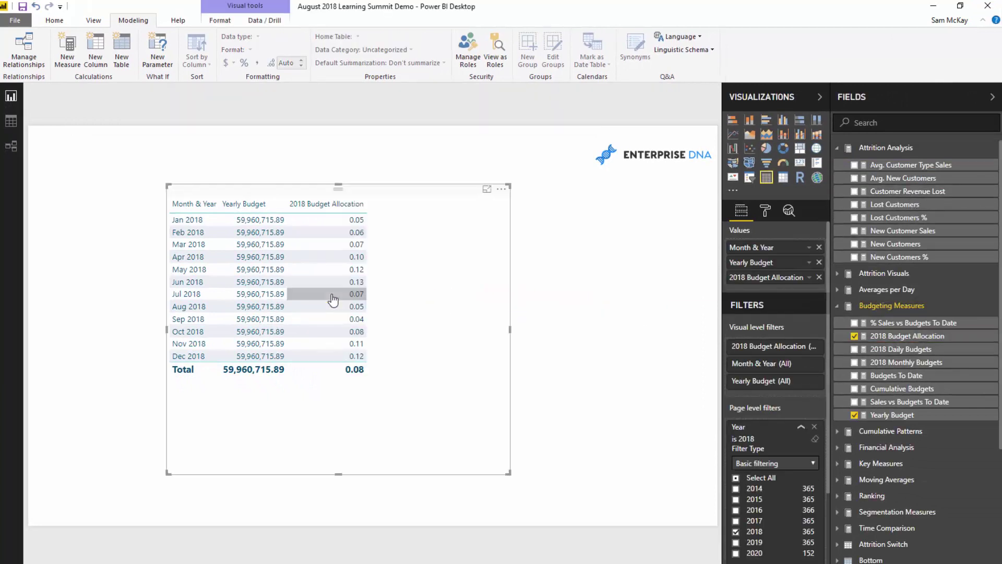
click(916, 350)
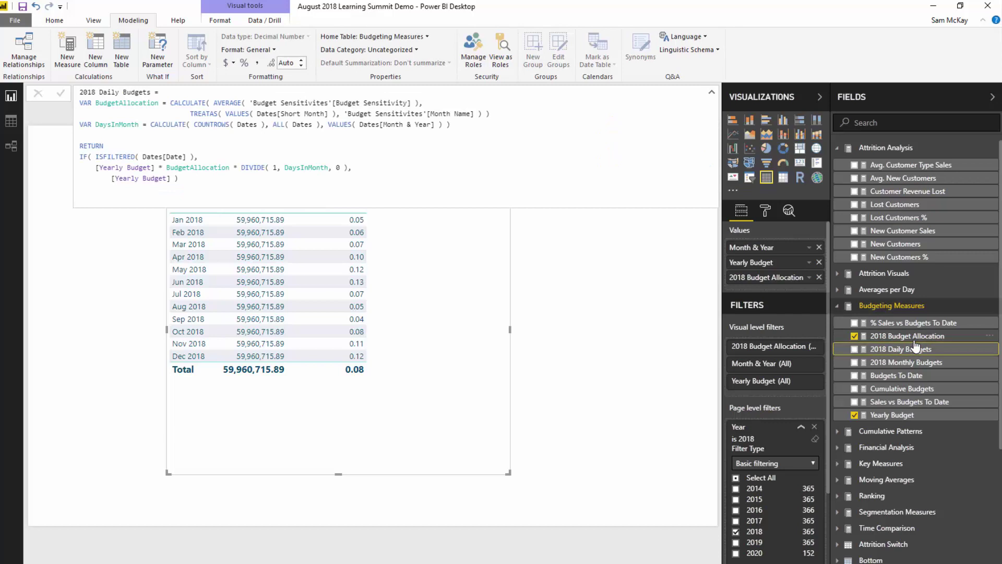
click(914, 336)
click(243, 63)
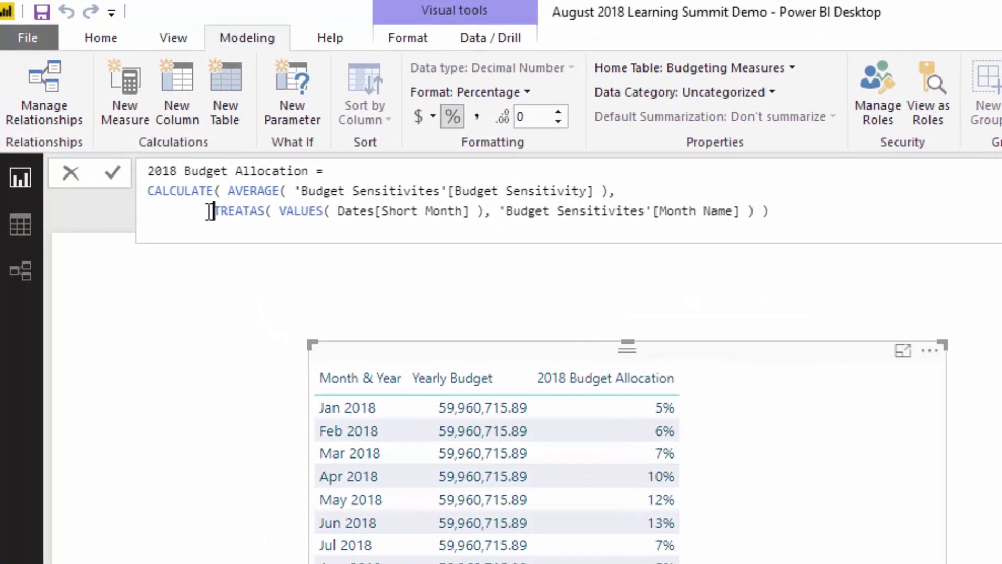
Remove the extra indentation before TREATAS, commit the formula, and collapse the Budgeting Measures and Attrition Analysis groups.
drag(114, 115, 100, 115)
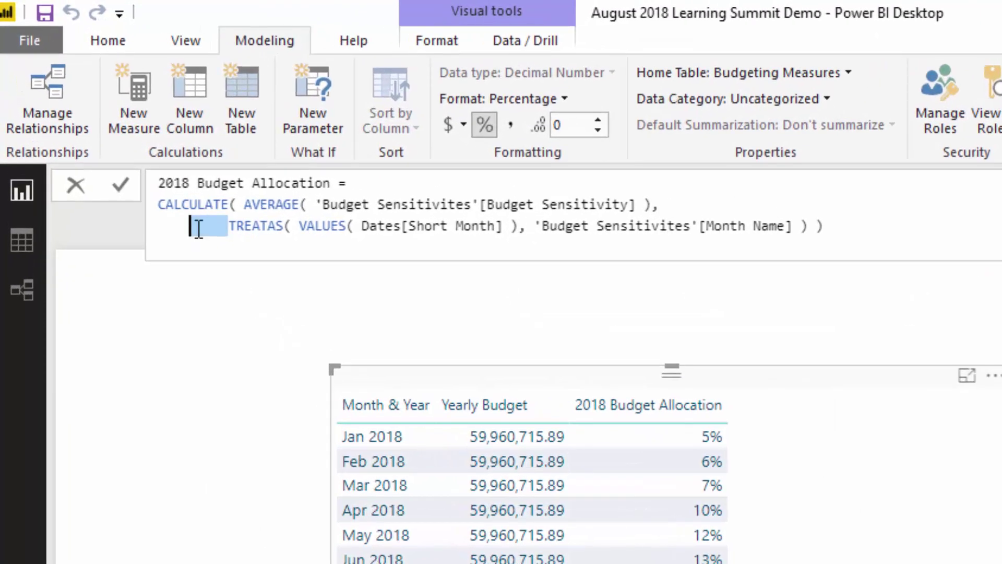
key(BackSpace)
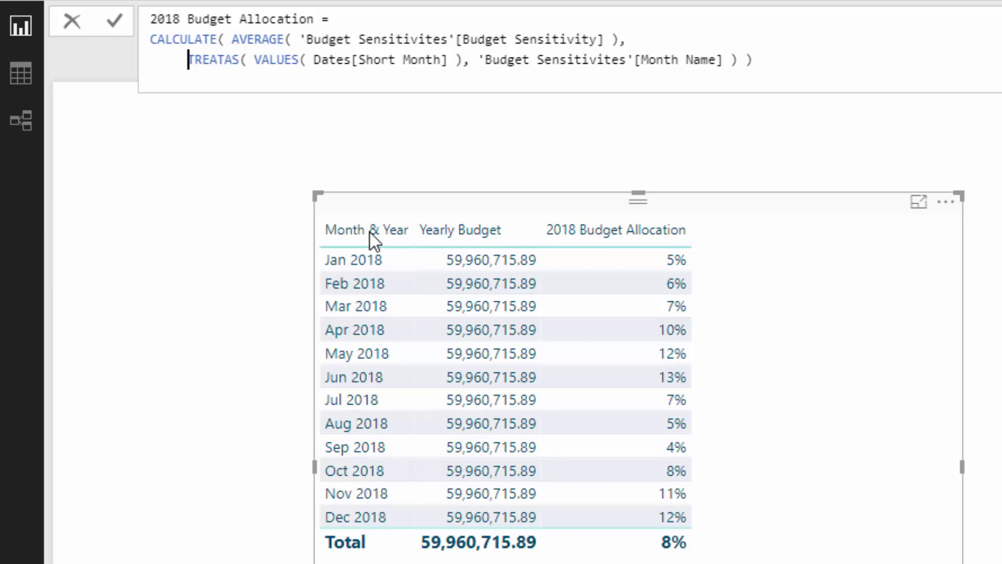
key(Return)
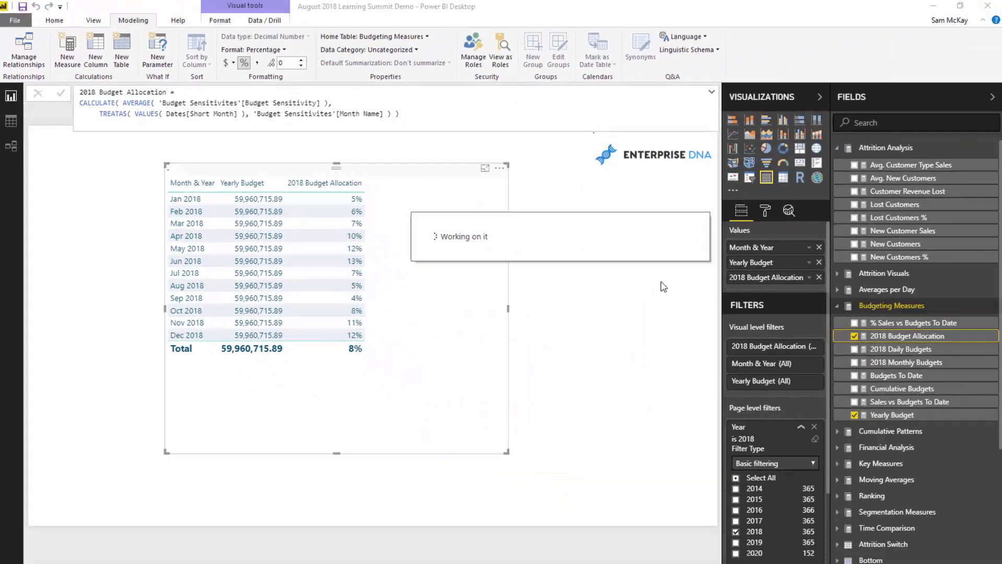
click(838, 305)
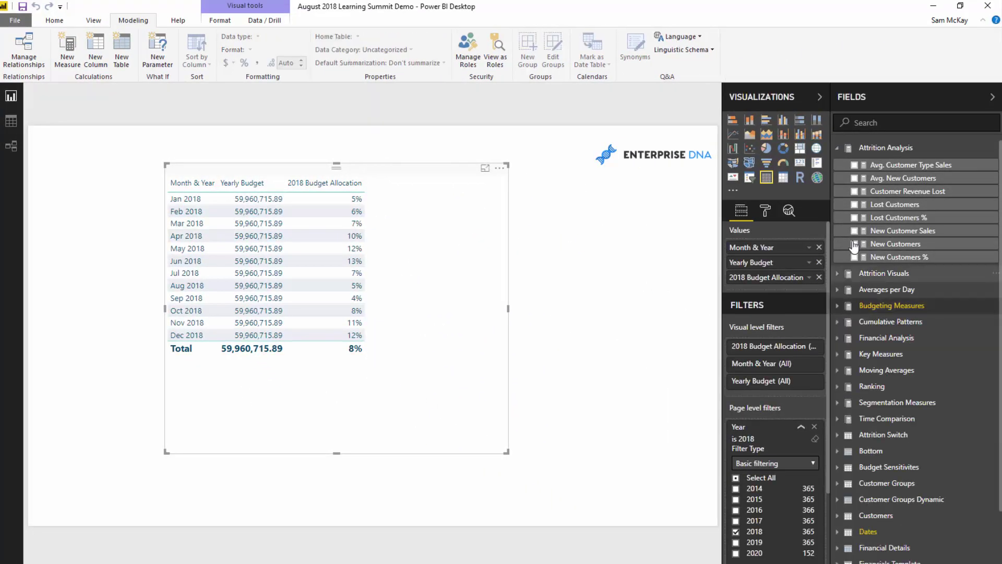
click(837, 148)
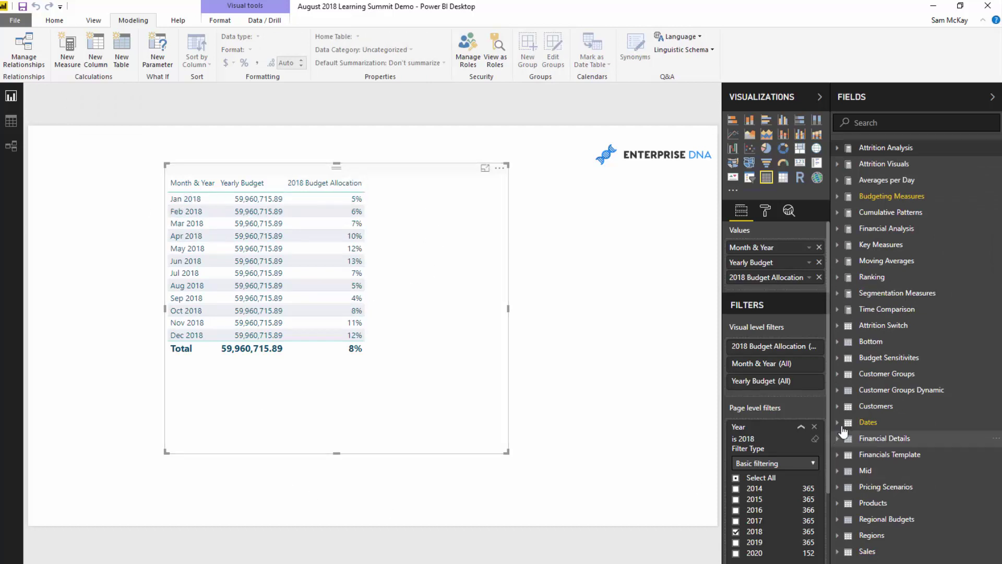
Inspect the Budget Sensitivites table in the Model view diagram.
click(15, 151)
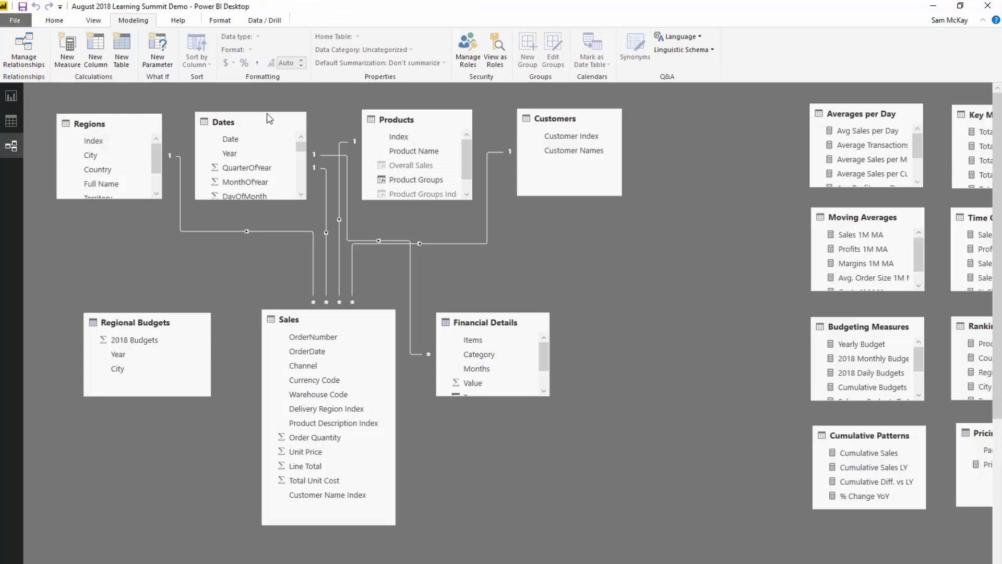
scroll(271, 237, down, 3)
click(262, 461)
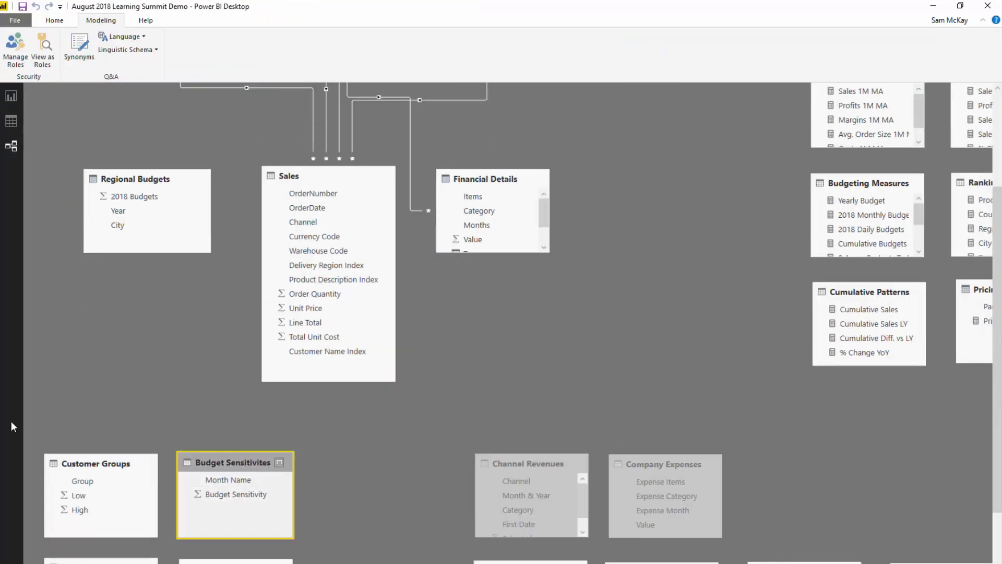
Back in Report view, open the 2018 Budget Allocation measure's formula from Budgeting Measures.
click(14, 96)
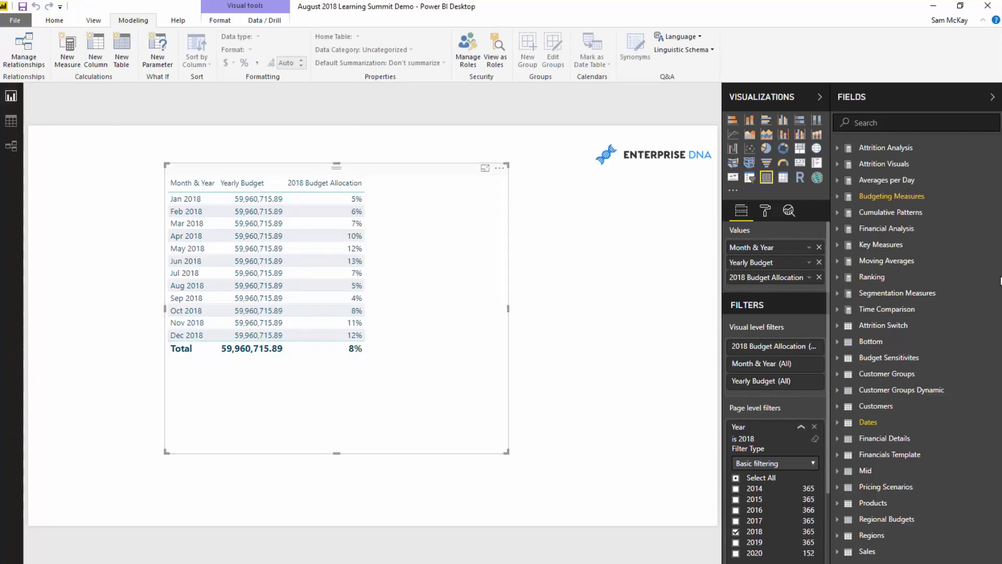
click(883, 196)
click(880, 225)
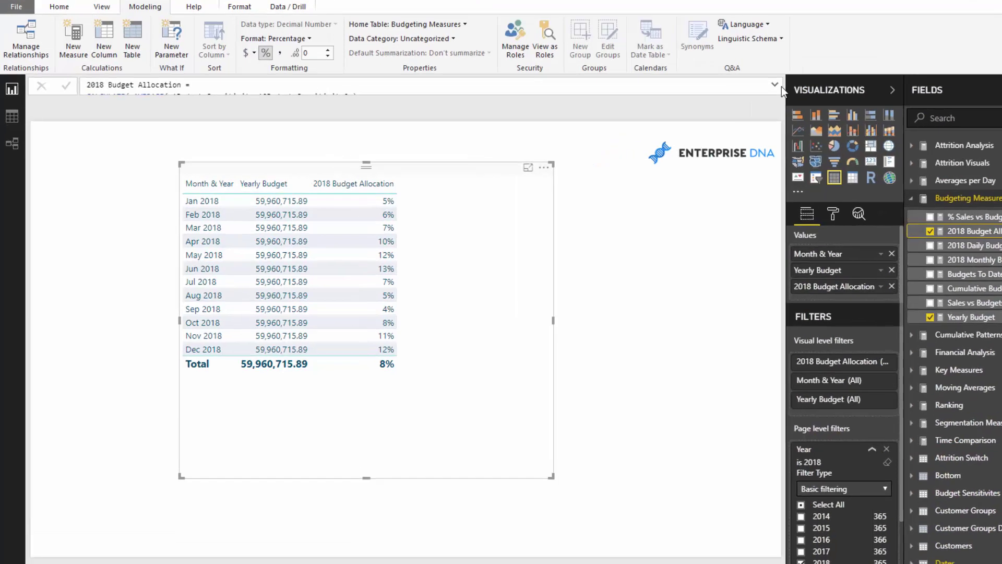
Expand the 2018 Budget Allocation formula and highlight the TREATAS call and its 'Budget Sensitivites'[Month Name] target.
click(712, 92)
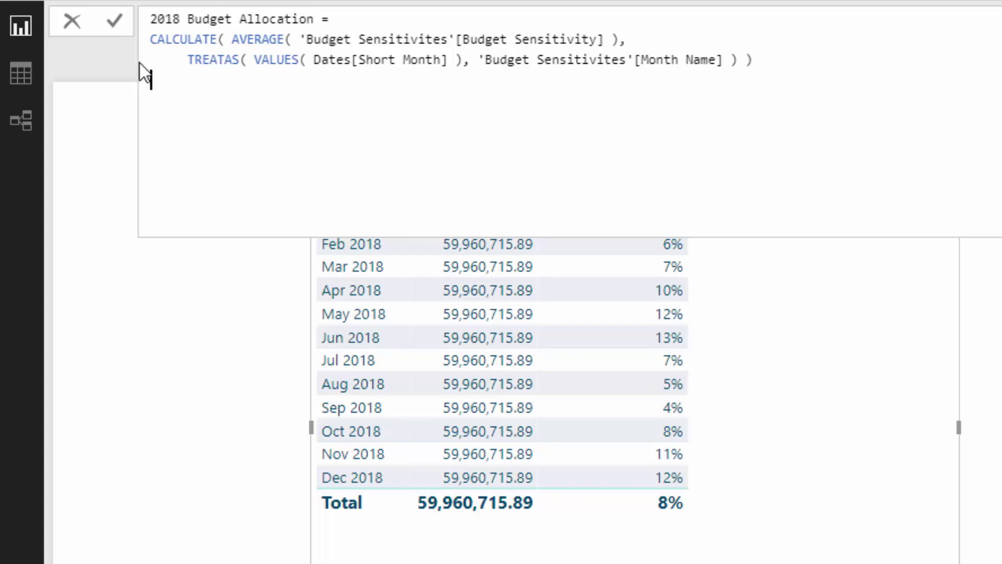
drag(188, 59, 247, 60)
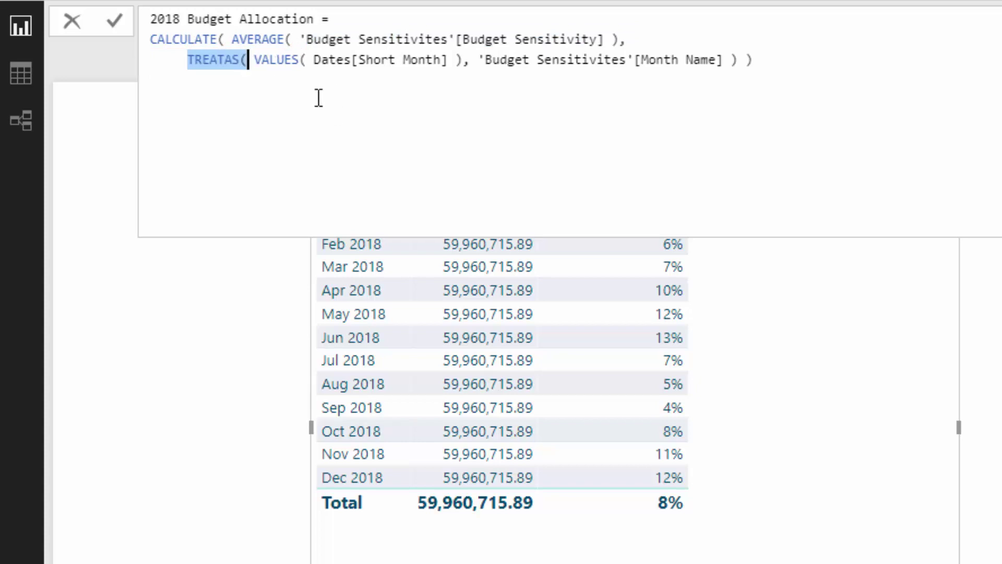
click(248, 59)
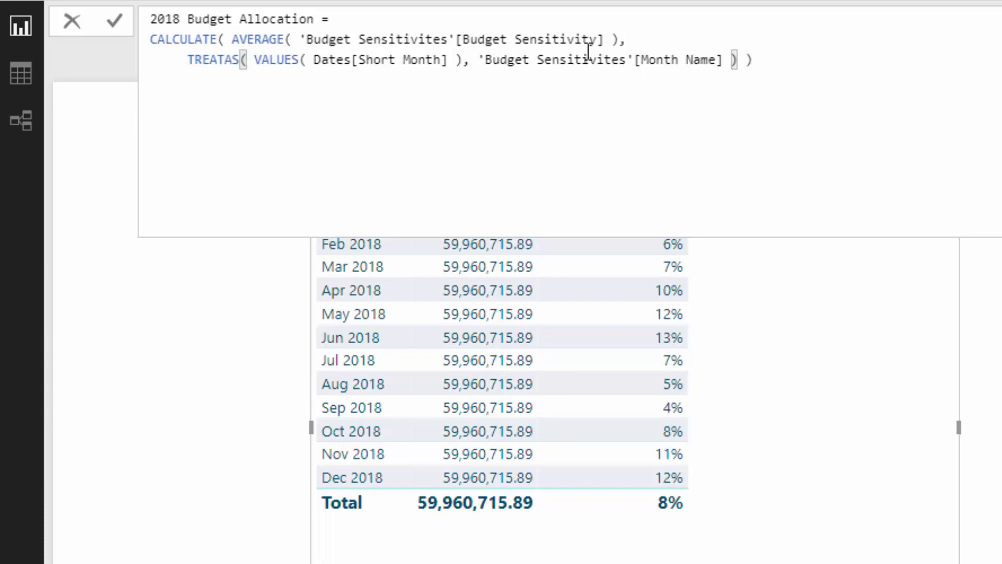
drag(480, 61, 735, 56)
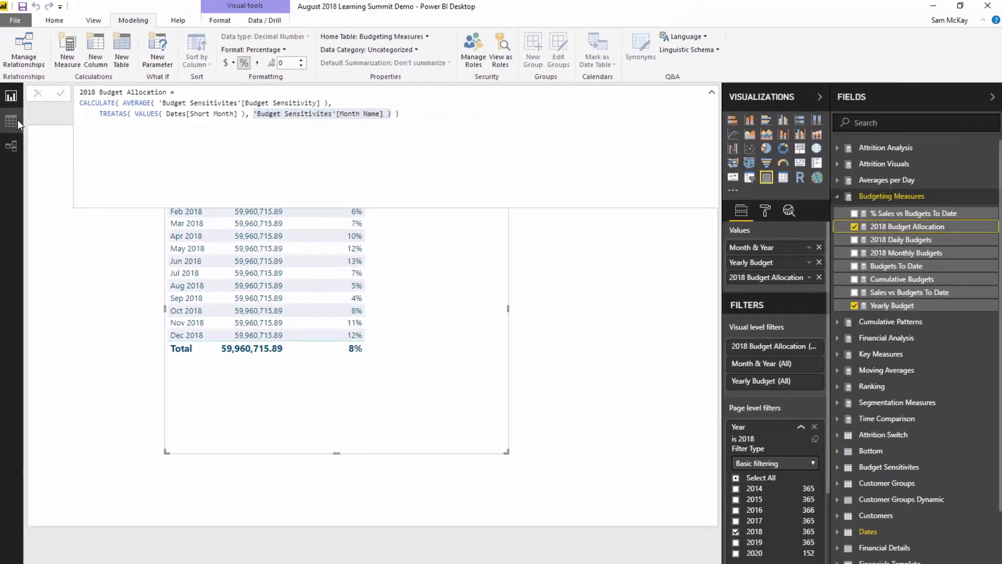
In Data view, select the Budget Sensitivites Month Name column to check its type.
click(21, 73)
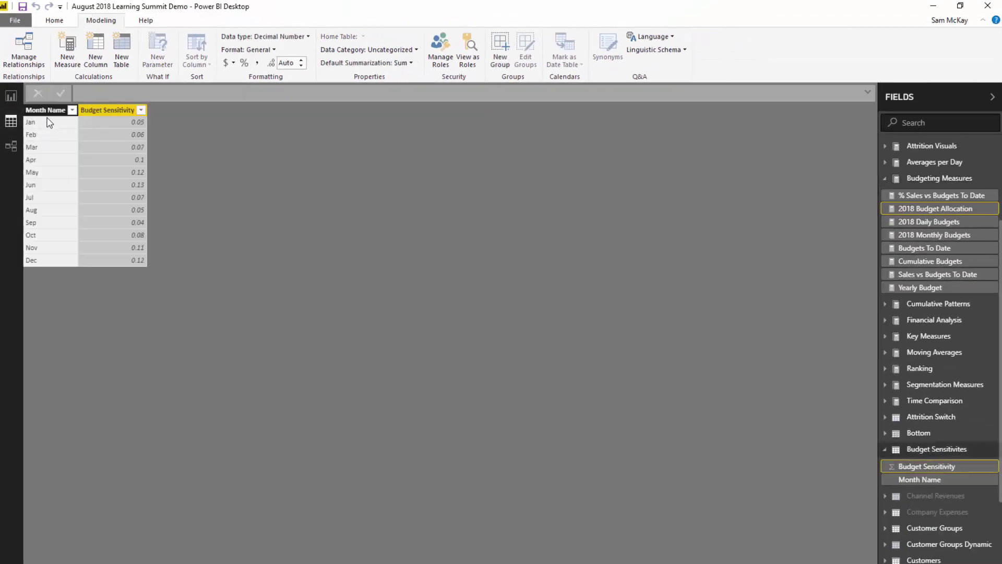
click(45, 110)
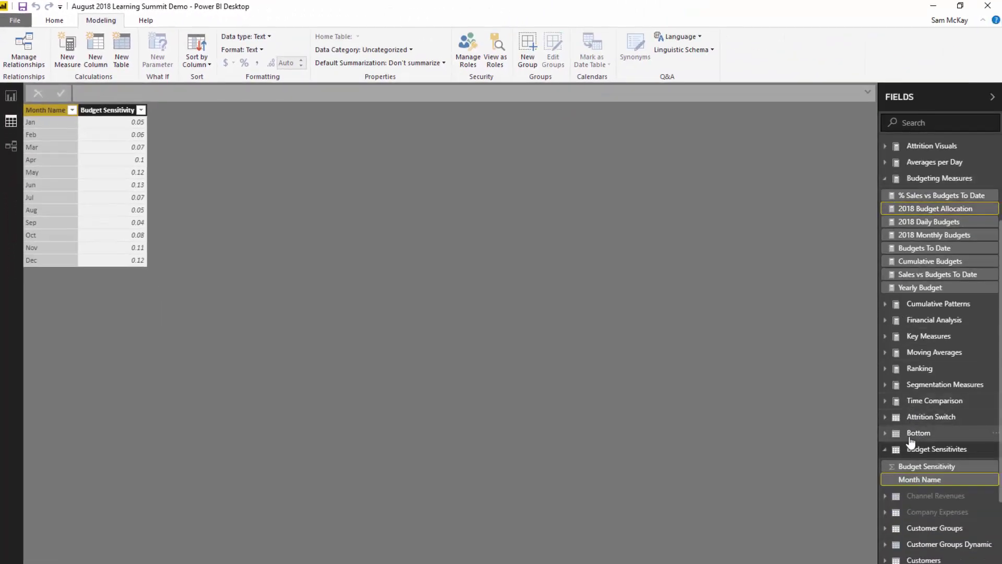
click(911, 446)
scroll(914, 441, down, 2)
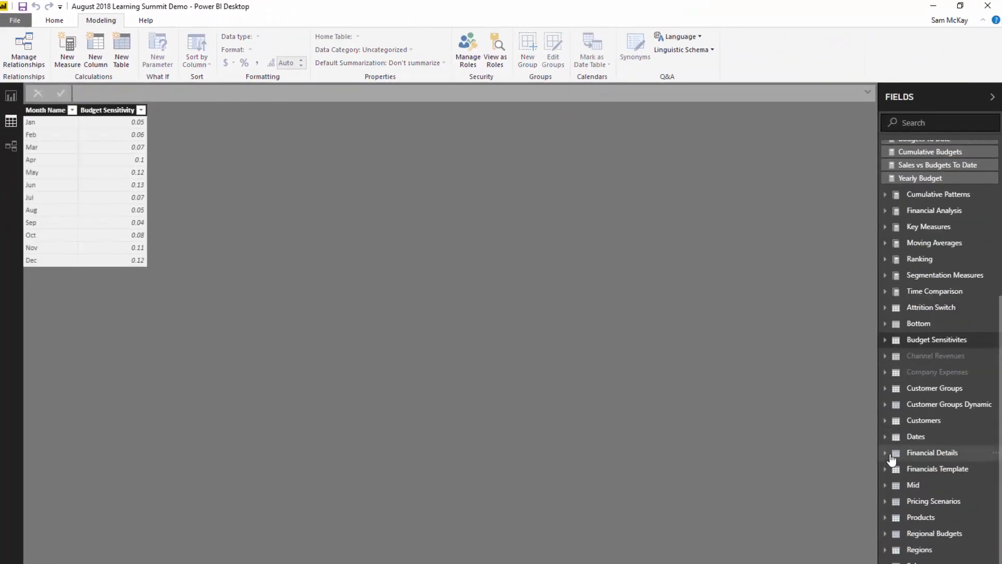
Show the Dates table's data and select its Short Month column to view its formula.
click(916, 438)
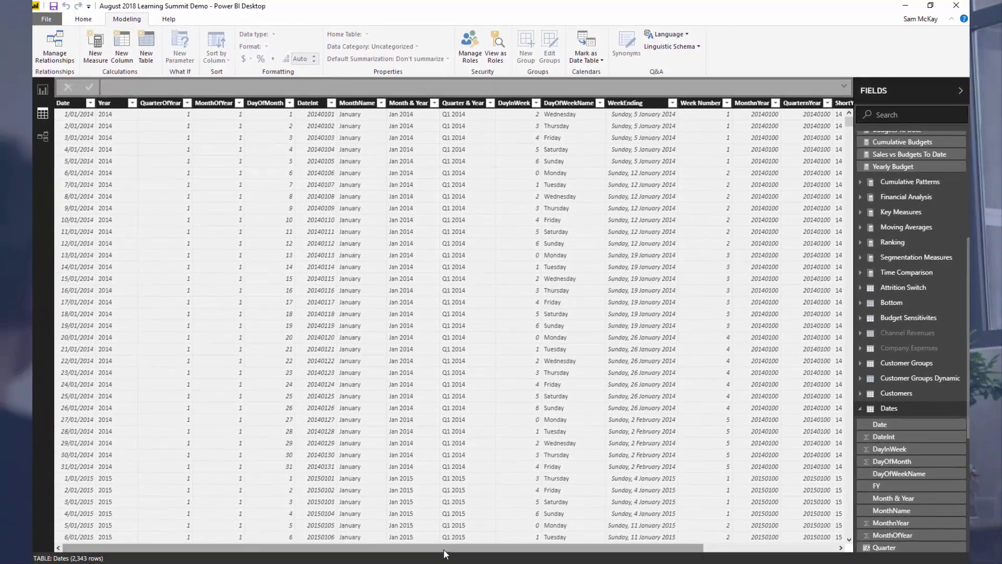
scroll(589, 561, right, 3)
scroll(584, 557, right, 3)
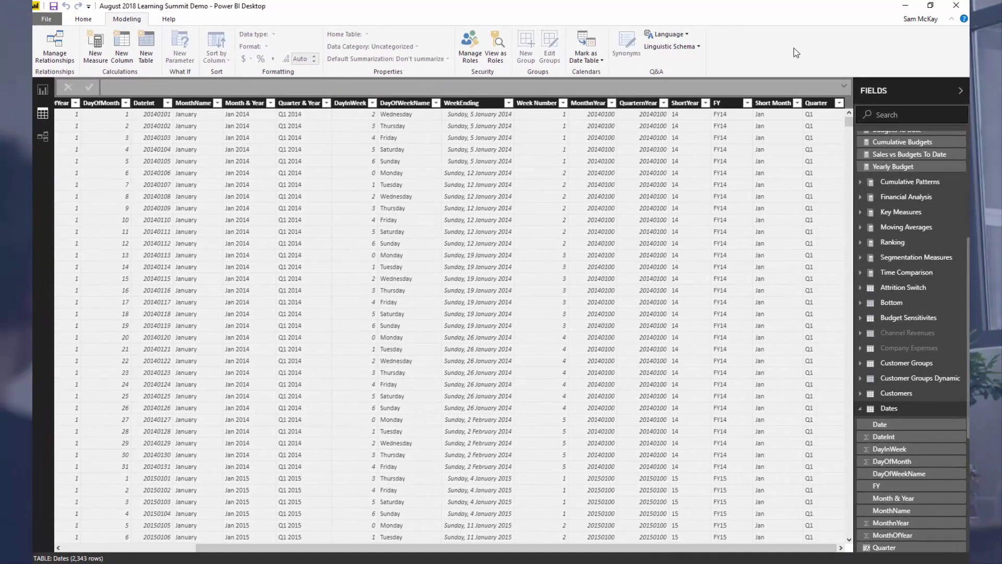
click(773, 103)
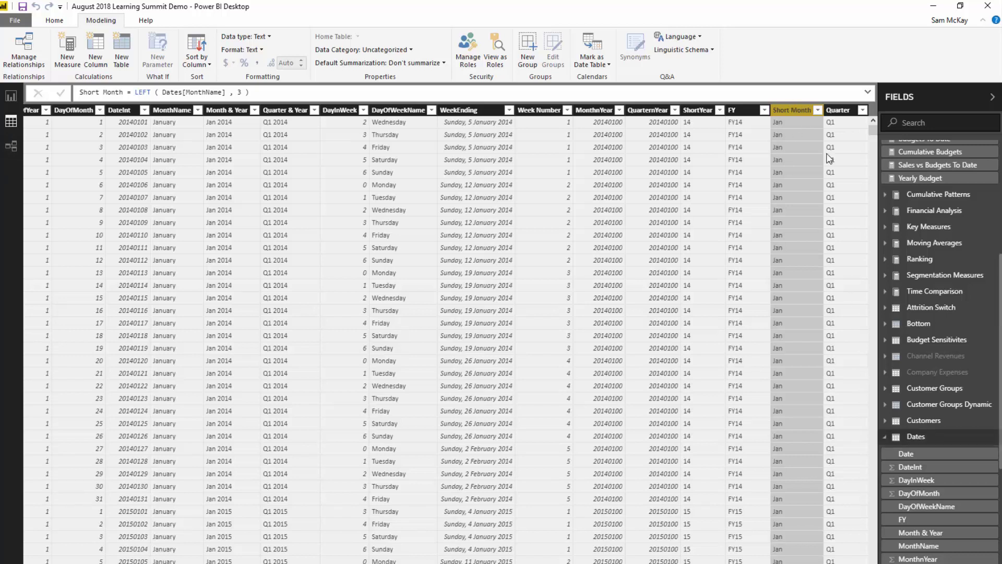
click(885, 438)
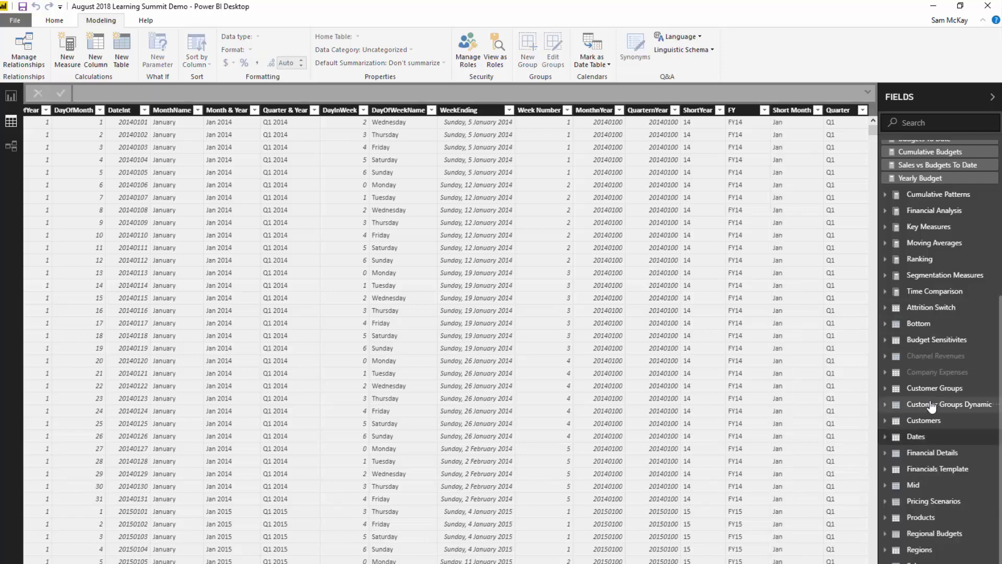
Reselect Budget Sensitivites Month Name to compare types, then return to the report canvas.
click(937, 340)
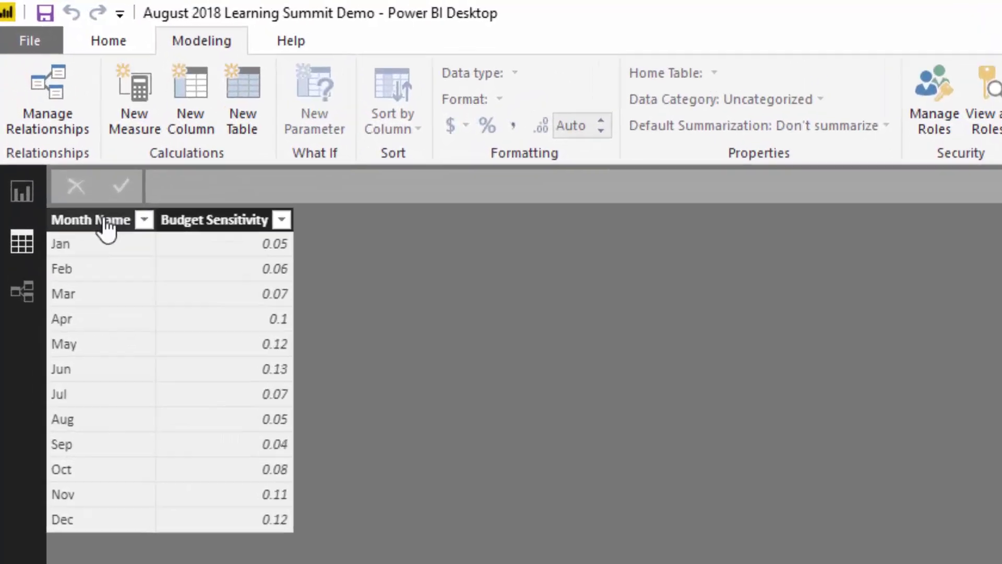
click(76, 158)
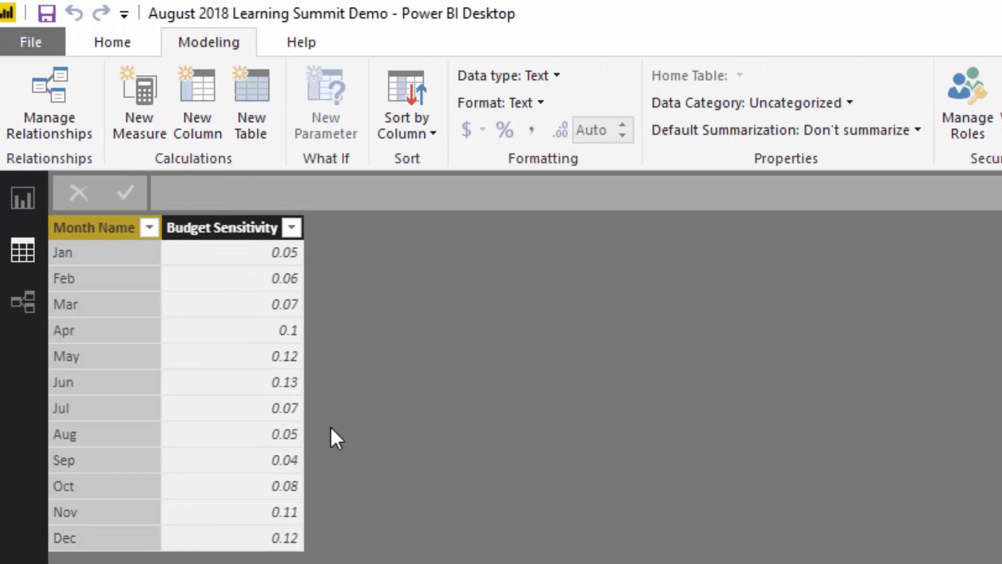
click(16, 198)
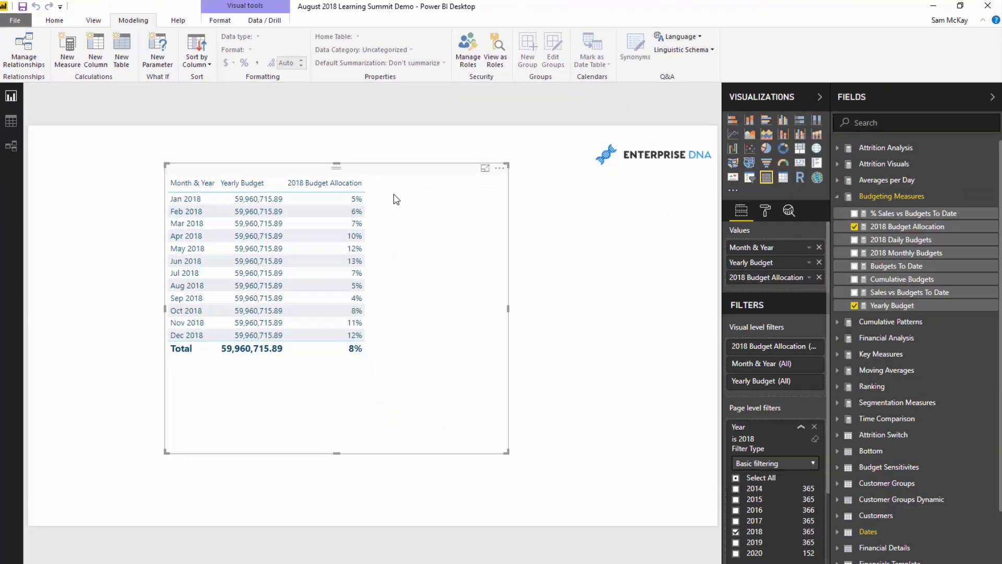
click(888, 226)
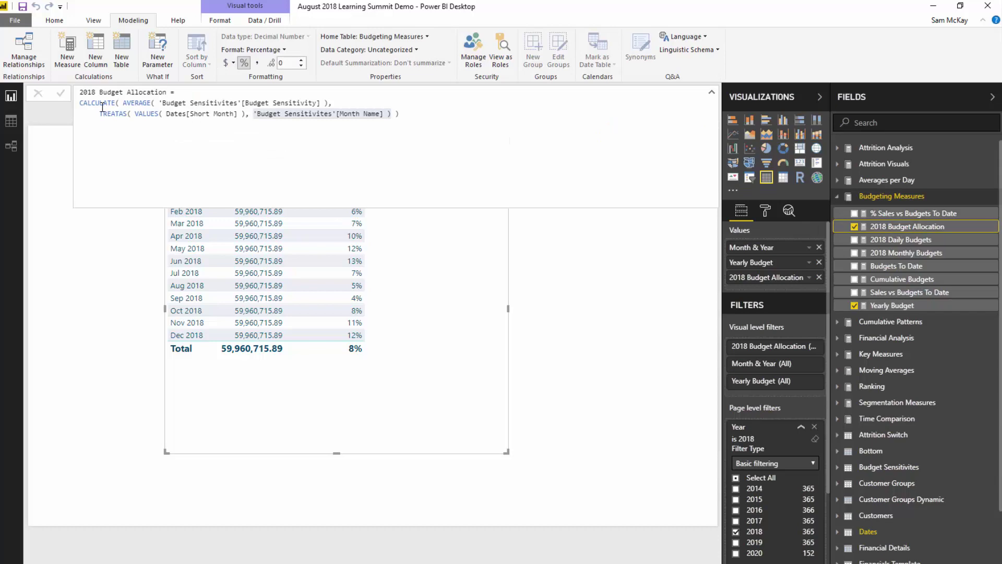
drag(103, 112, 134, 112)
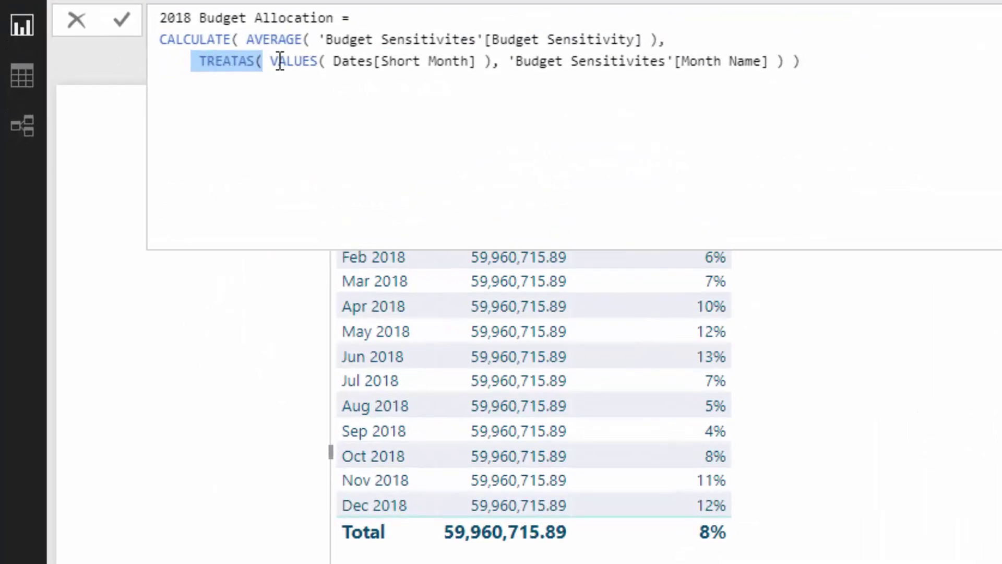
click(134, 112)
drag(265, 61, 493, 61)
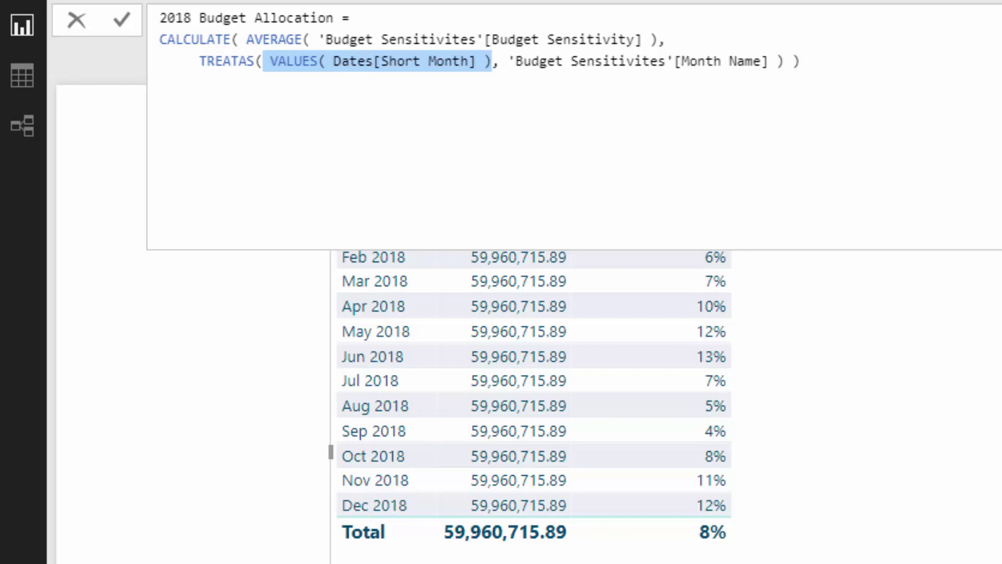
key(Return)
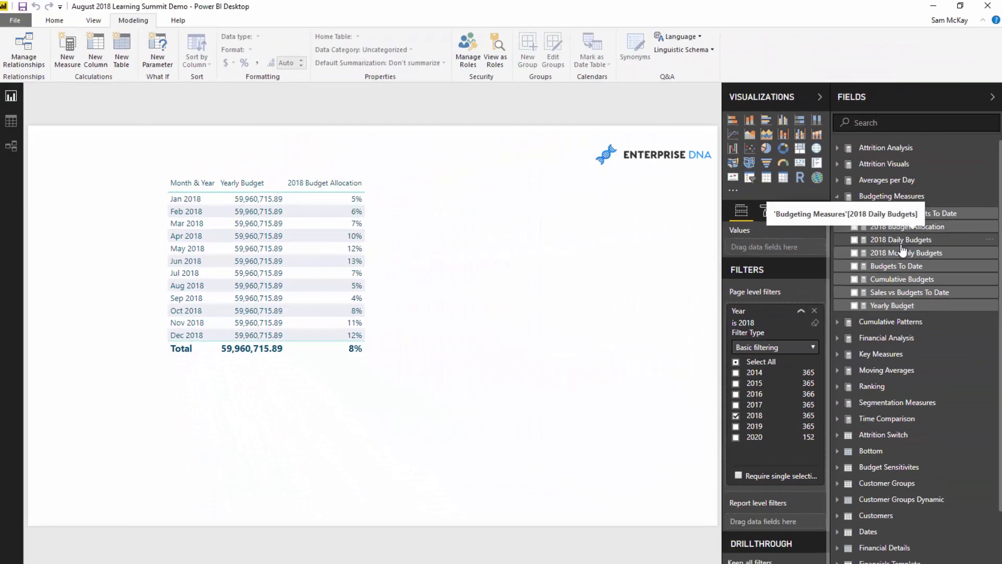
click(903, 252)
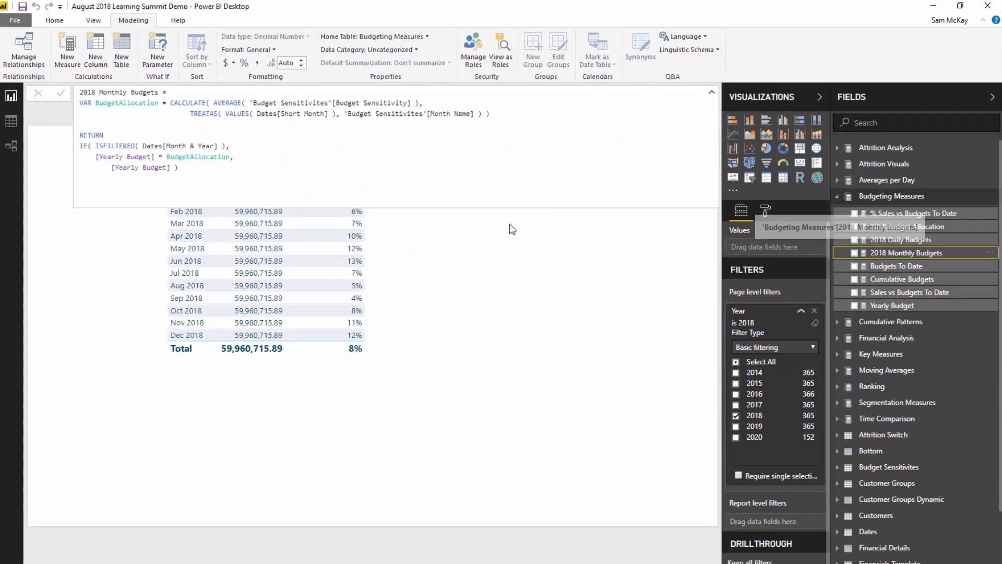
drag(171, 103, 588, 122)
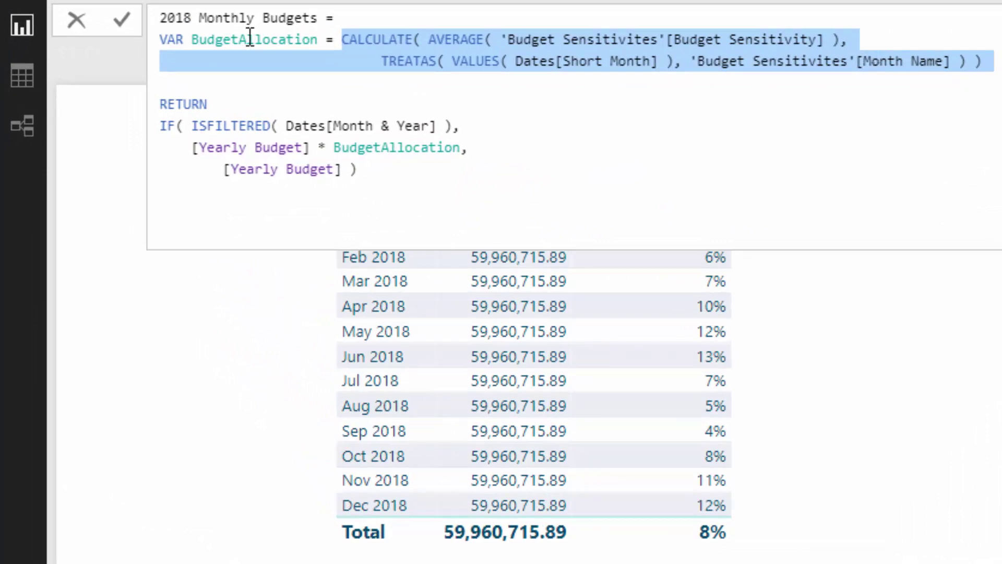
drag(193, 37, 319, 41)
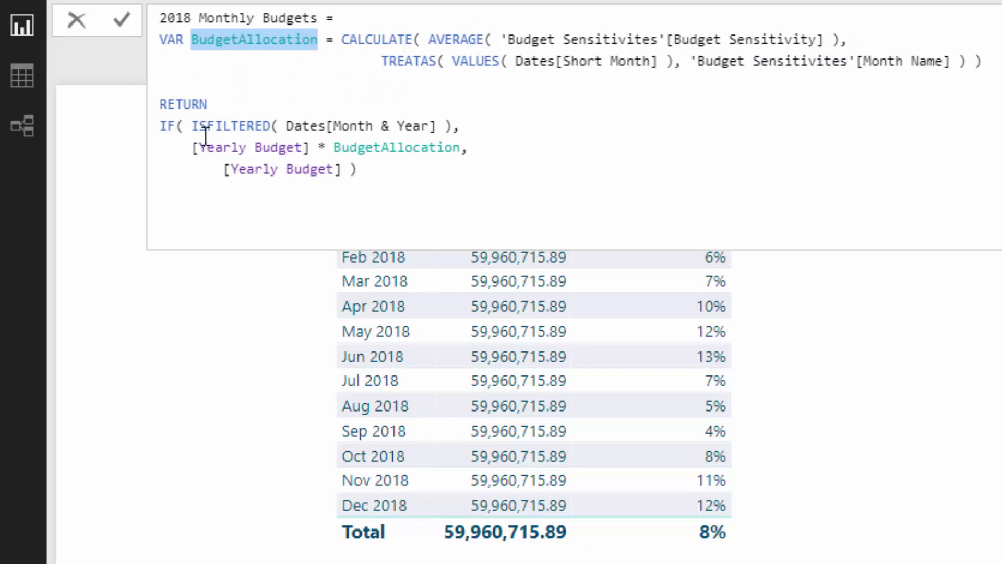
drag(286, 125, 436, 121)
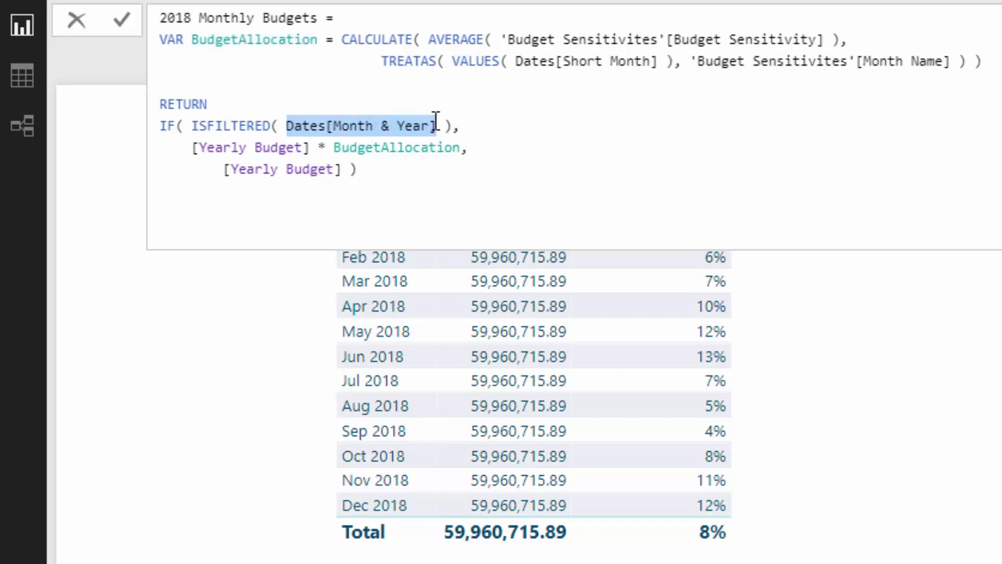
drag(192, 147, 312, 148)
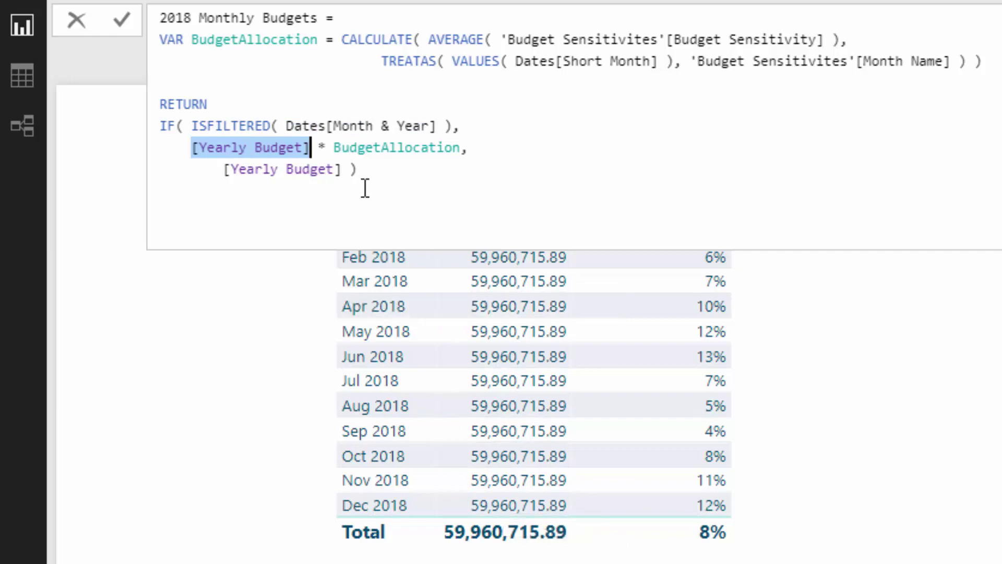
drag(334, 148, 463, 147)
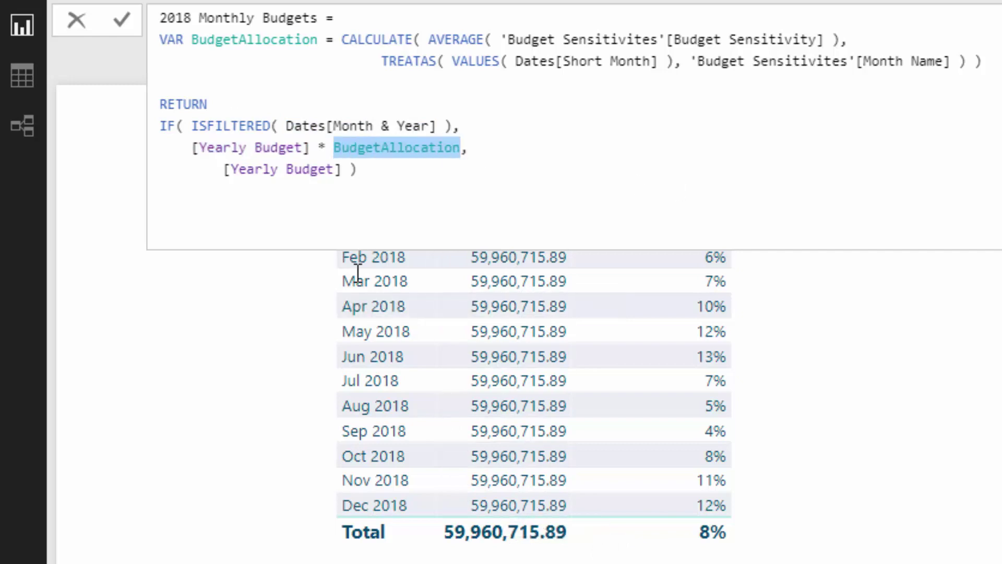
drag(215, 170, 367, 177)
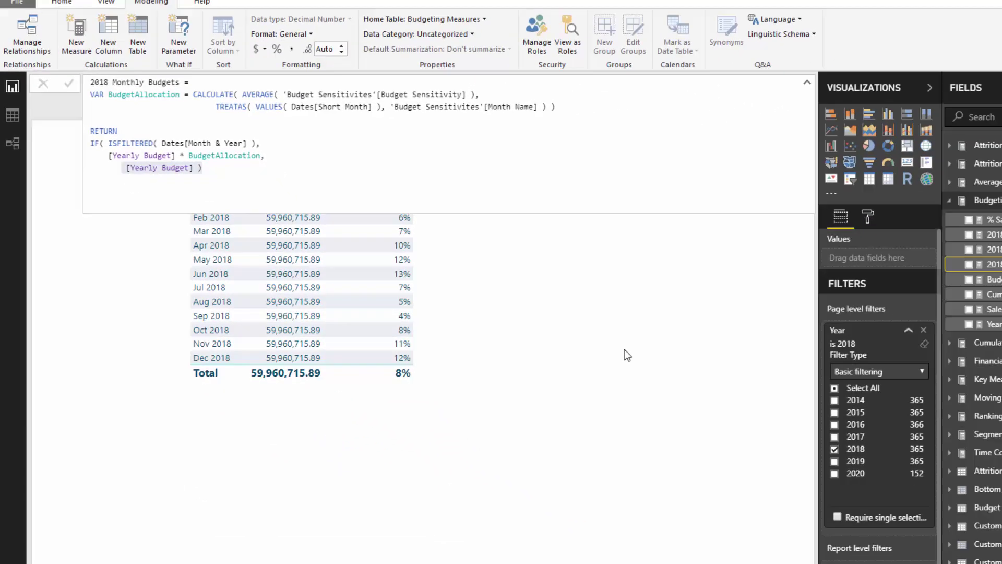
key(Return)
Add 2018 Monthly Budgets as a table column and widen the visual to fit it.
drag(907, 250, 339, 279)
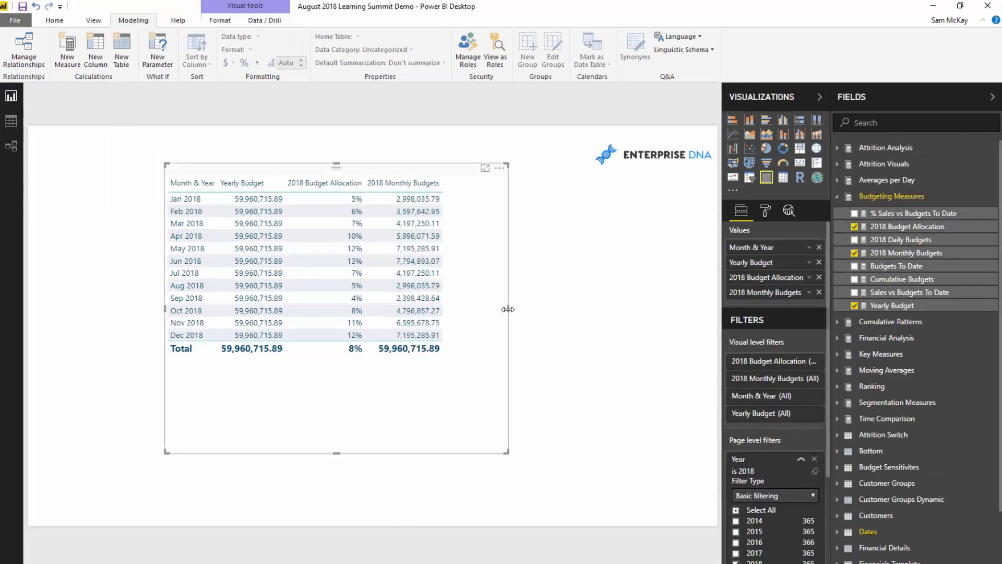
drag(507, 309, 509, 336)
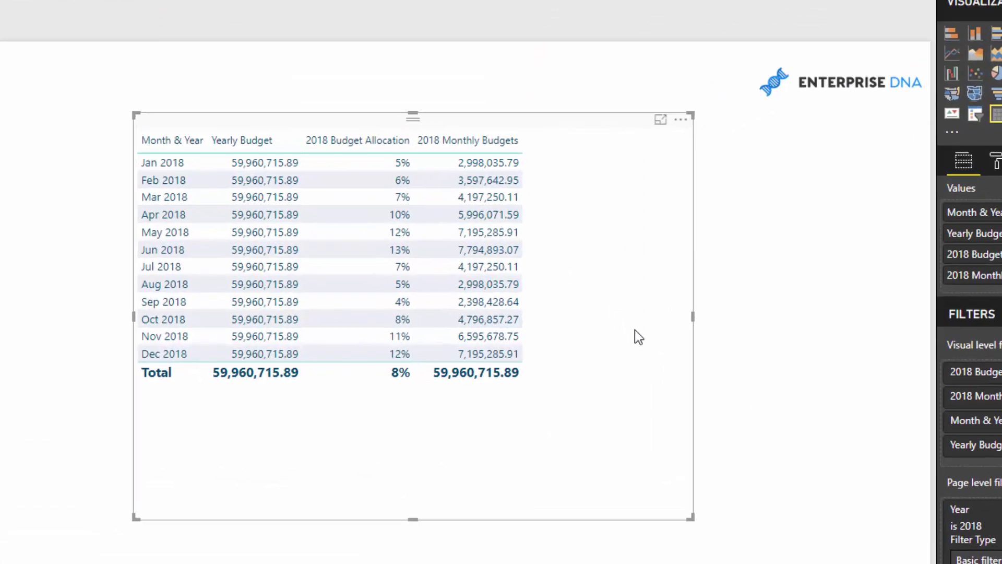